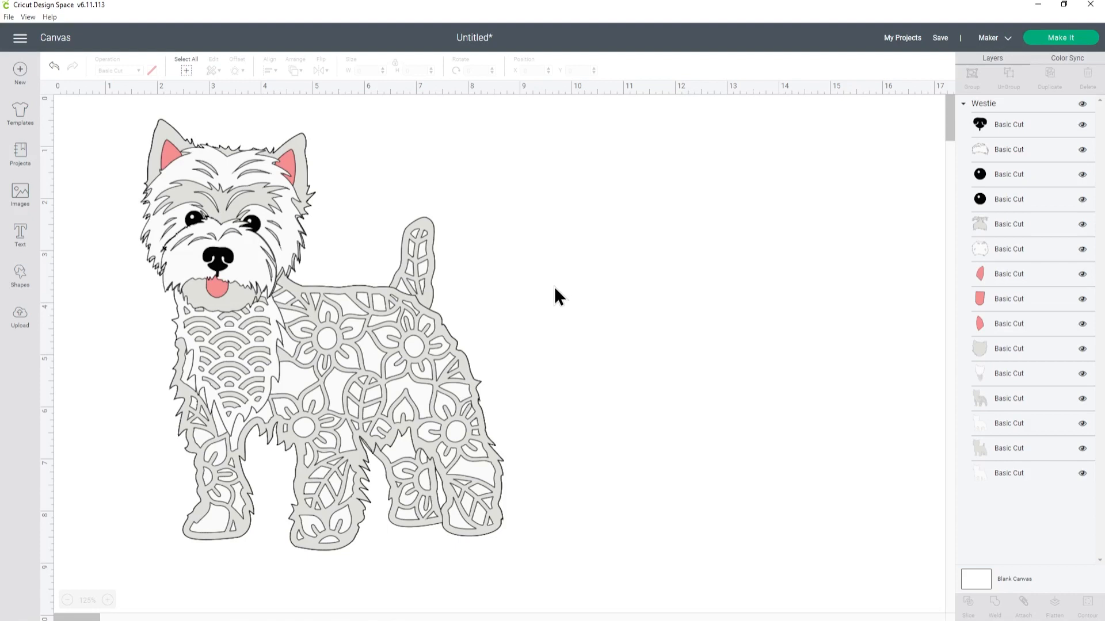
- Add a square, unlock its proportions, stretch it into a rectangle about 3.94 by 1.75 inches, and place it beside the dog
{"action": "left_click", "coordinate": [20, 276]}
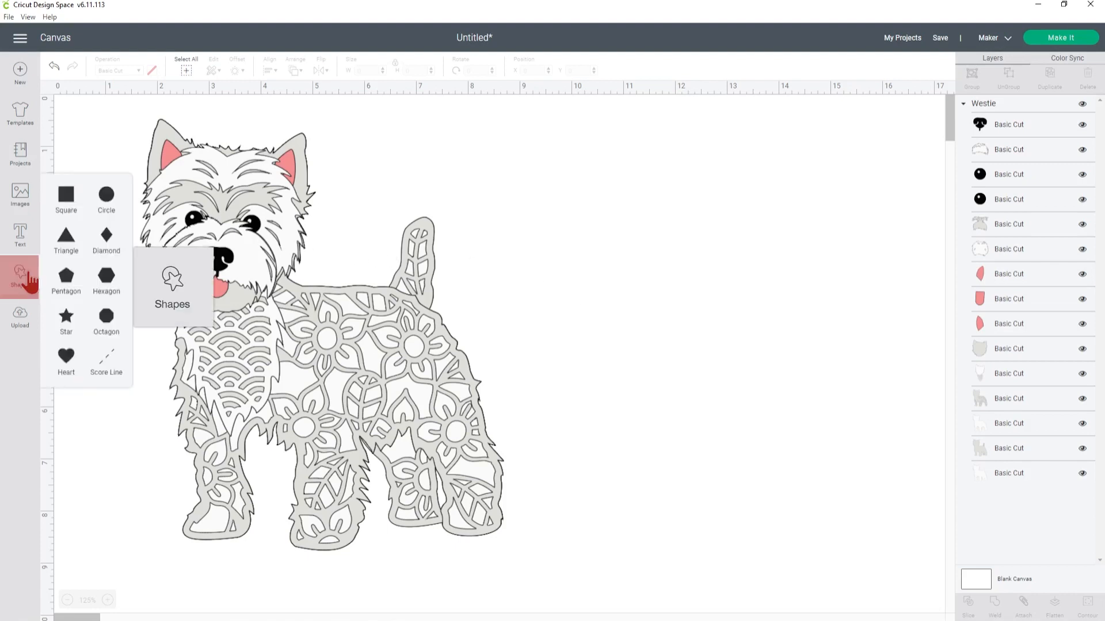
{"action": "left_click", "coordinate": [66, 195]}
{"action": "left_click_drag", "start_coordinate": [282, 275], "coordinate": [672, 268]}
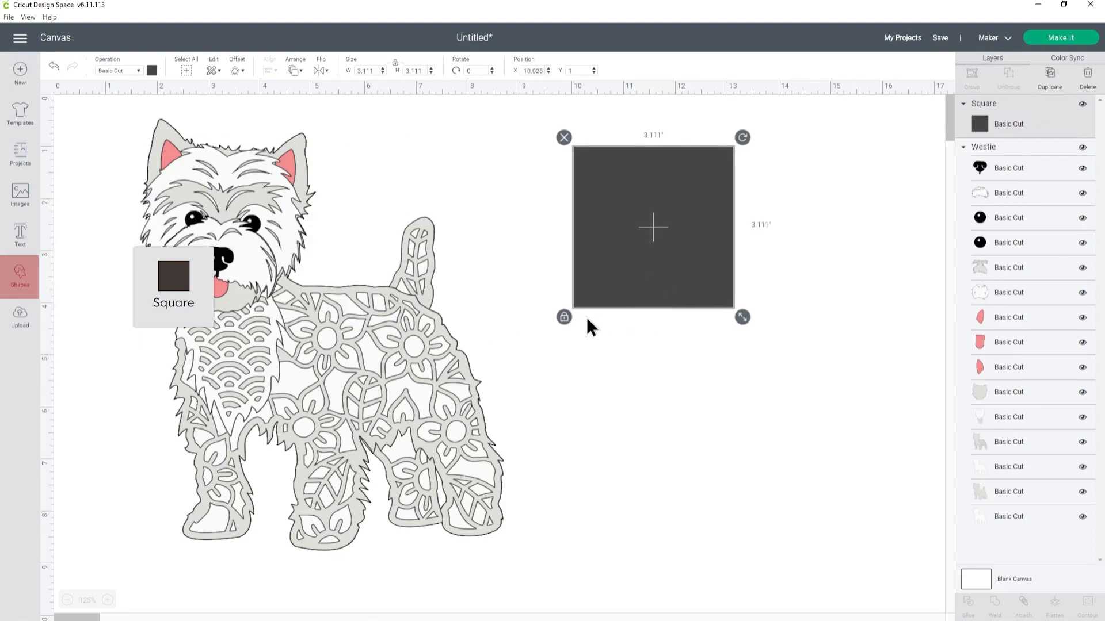
{"action": "left_click", "coordinate": [563, 318]}
{"action": "left_click_drag", "start_coordinate": [740, 321], "coordinate": [785, 246]}
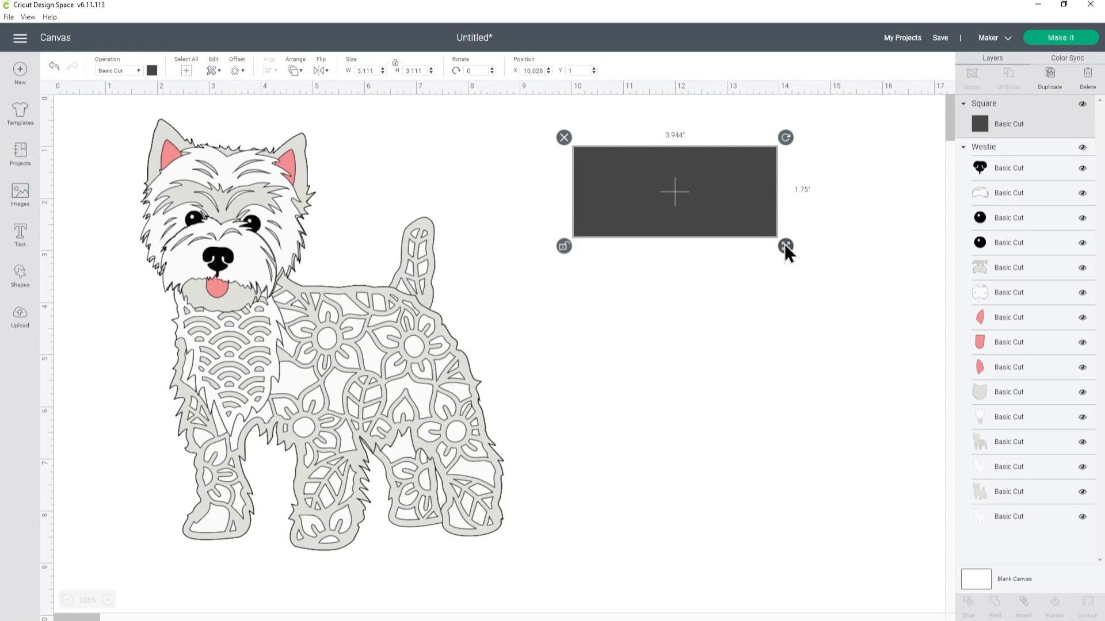
{"action": "left_click_drag", "start_coordinate": [732, 217], "coordinate": [725, 285]}
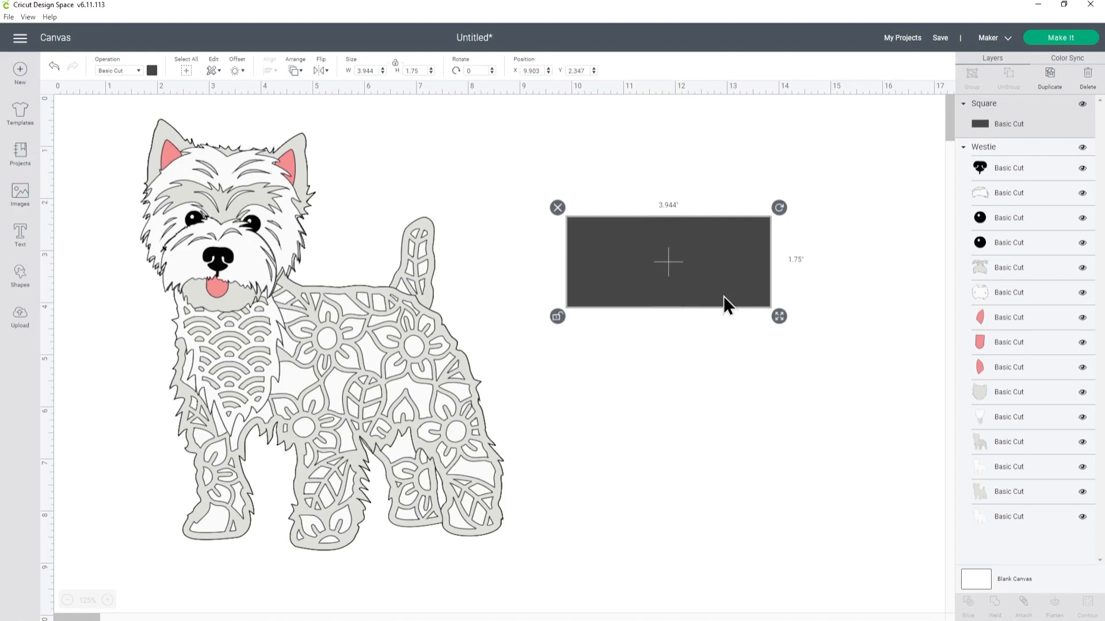
- Change the rectangle's material colour to red
{"action": "left_click", "coordinate": [151, 71]}
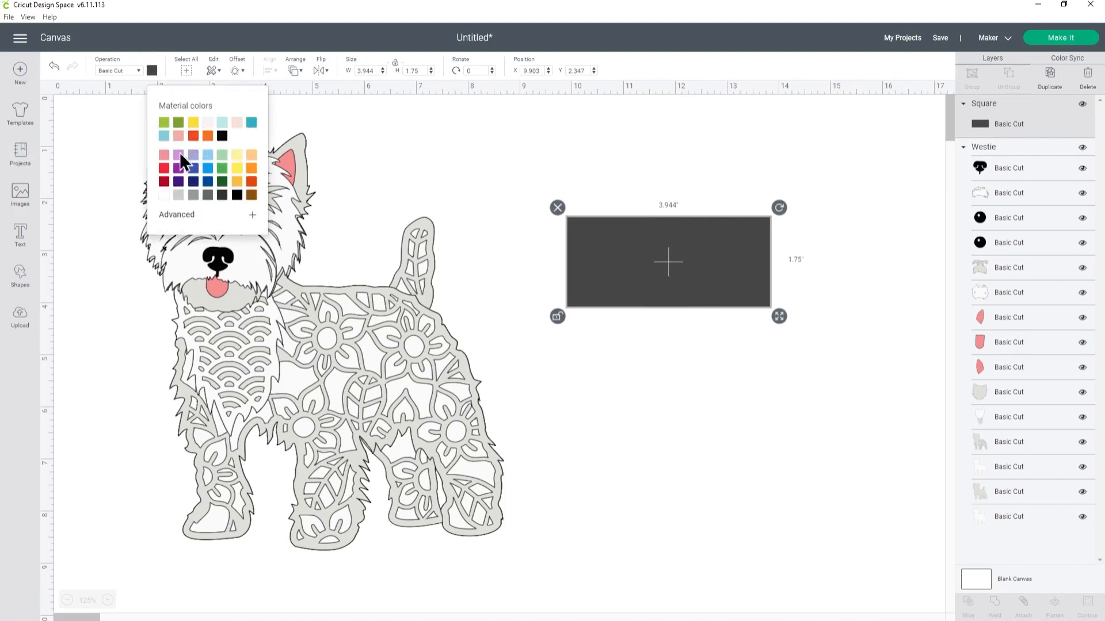
{"action": "left_click", "coordinate": [164, 168]}
{"action": "left_click", "coordinate": [541, 216]}
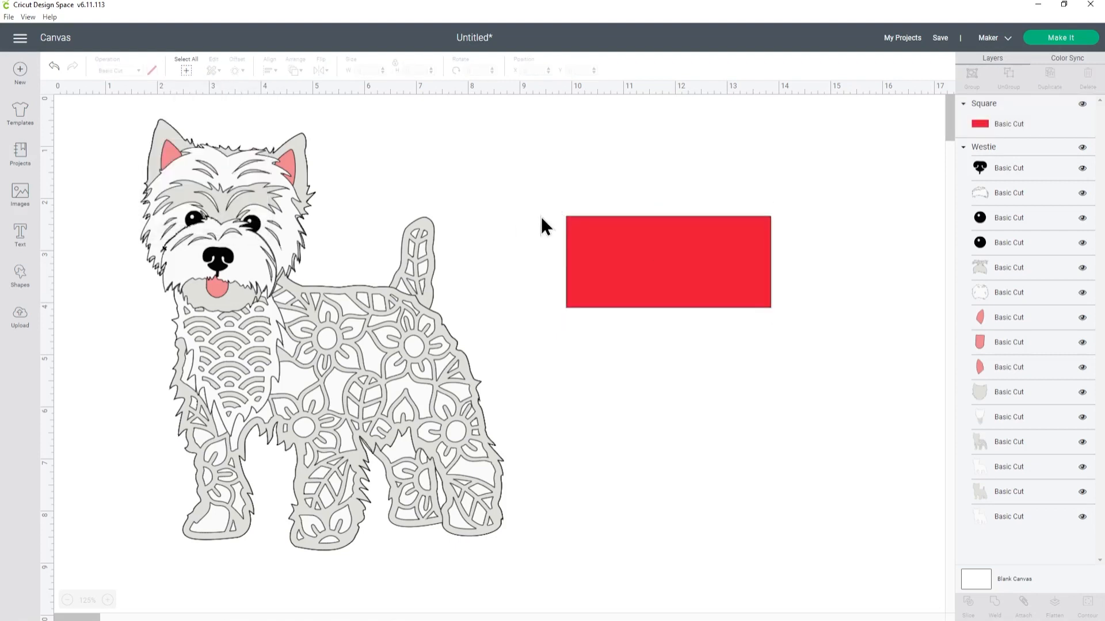
- Add a circle over the red rectangle and stretch it, with proportions unlocked, into an ellipse about 6.64 by 3.32 inches
{"action": "left_click", "coordinate": [20, 276]}
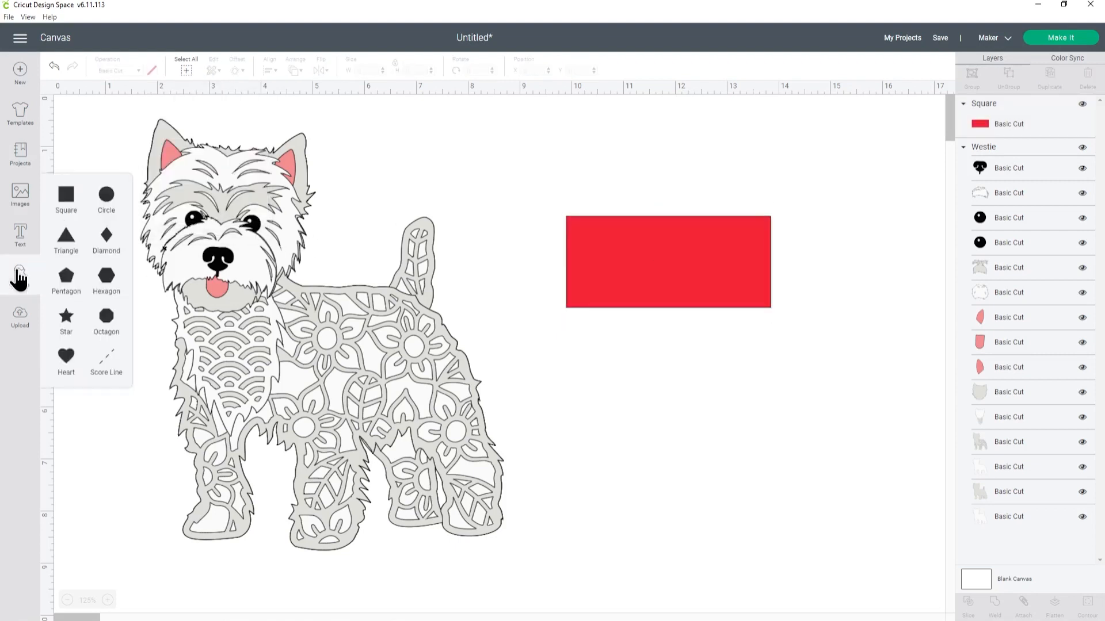
{"action": "left_click", "coordinate": [106, 195]}
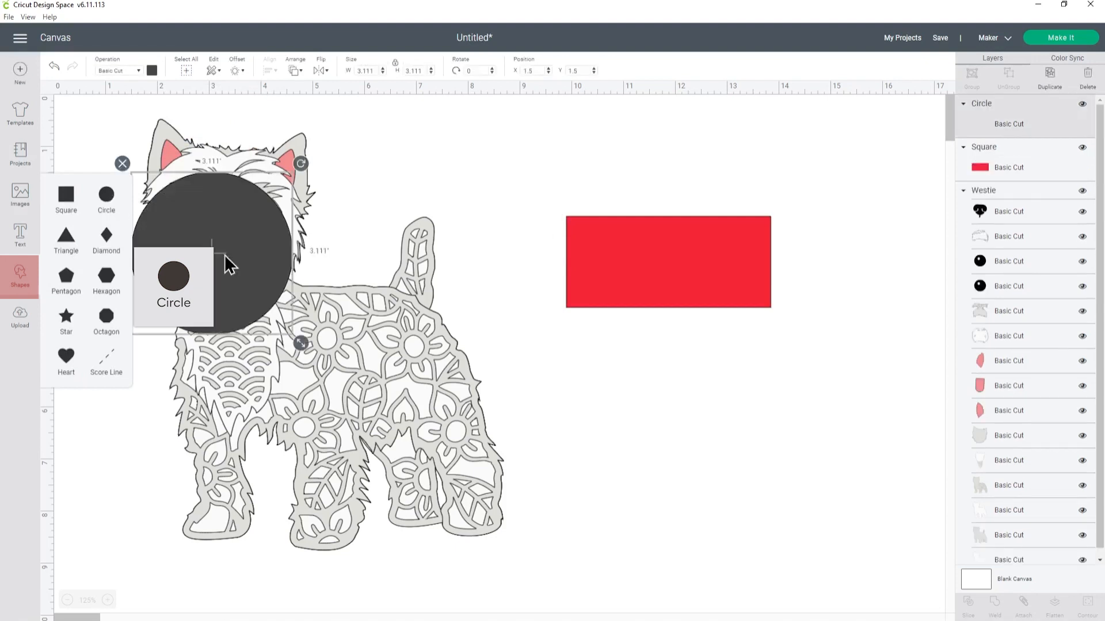
{"action": "left_click_drag", "start_coordinate": [678, 284], "coordinate": [697, 349]}
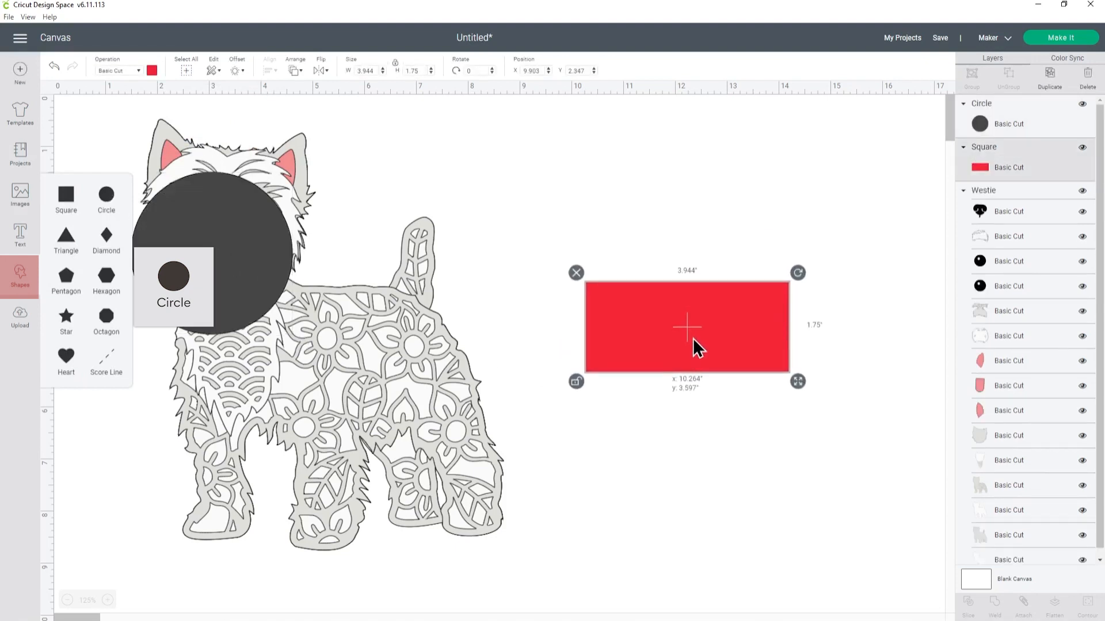
{"action": "left_click_drag", "start_coordinate": [208, 222], "coordinate": [628, 237]}
{"action": "left_click", "coordinate": [549, 354]}
{"action": "left_click_drag", "start_coordinate": [728, 354], "coordinate": [910, 362]}
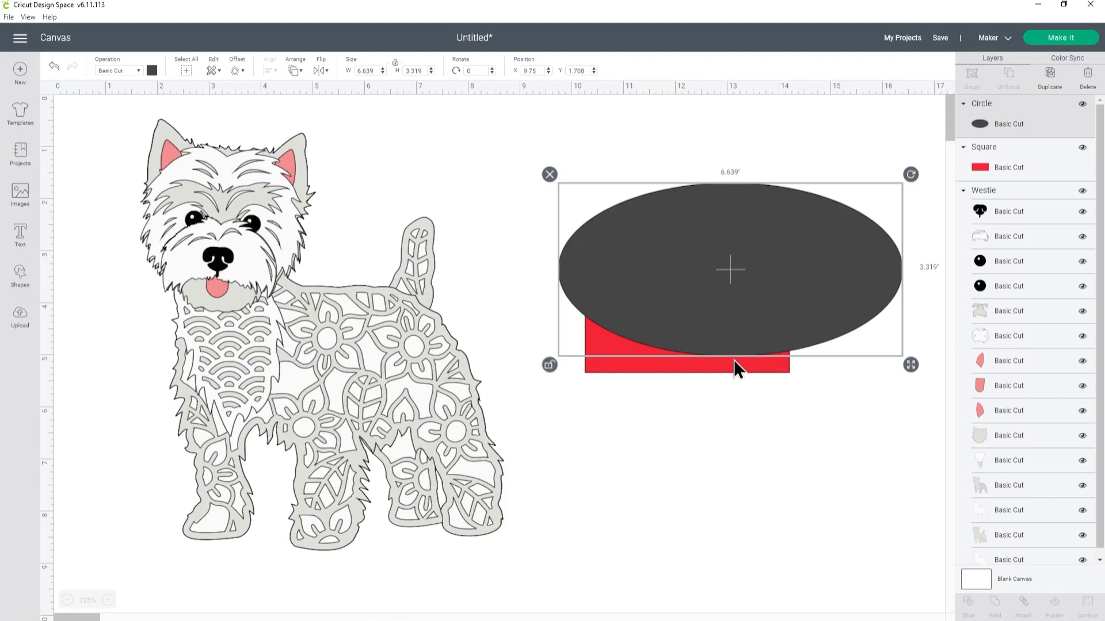
- Resize the ellipse to about 6.44 by 3.35 inches and position it so its curve crosses the rectangle's lower edge
{"action": "left_click_drag", "start_coordinate": [734, 360], "coordinate": [740, 305]}
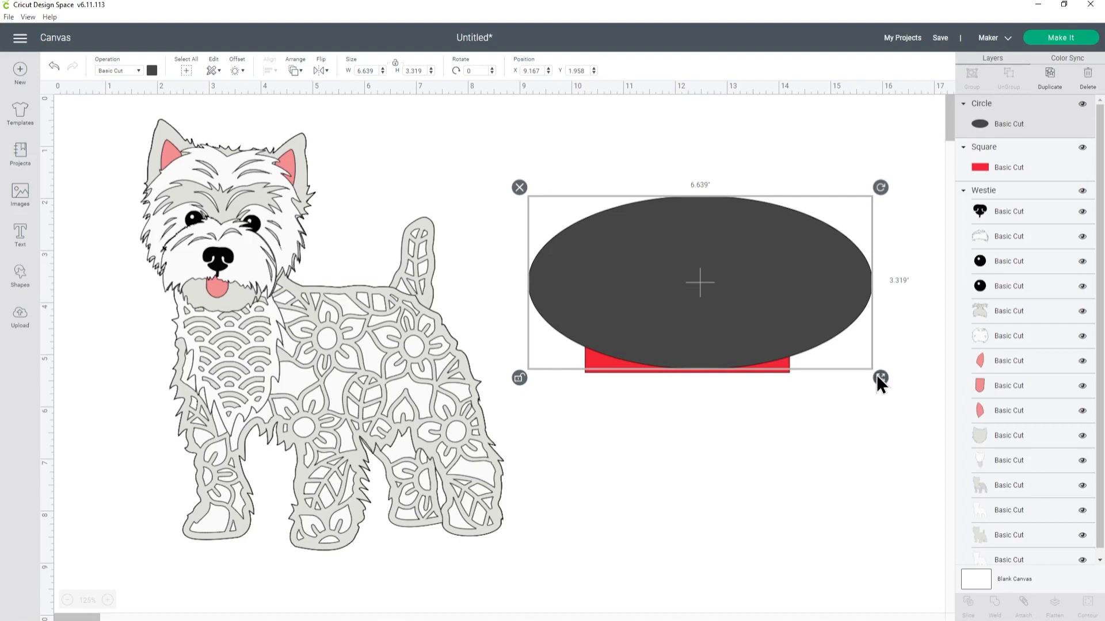
{"action": "left_click_drag", "start_coordinate": [876, 377], "coordinate": [866, 377]}
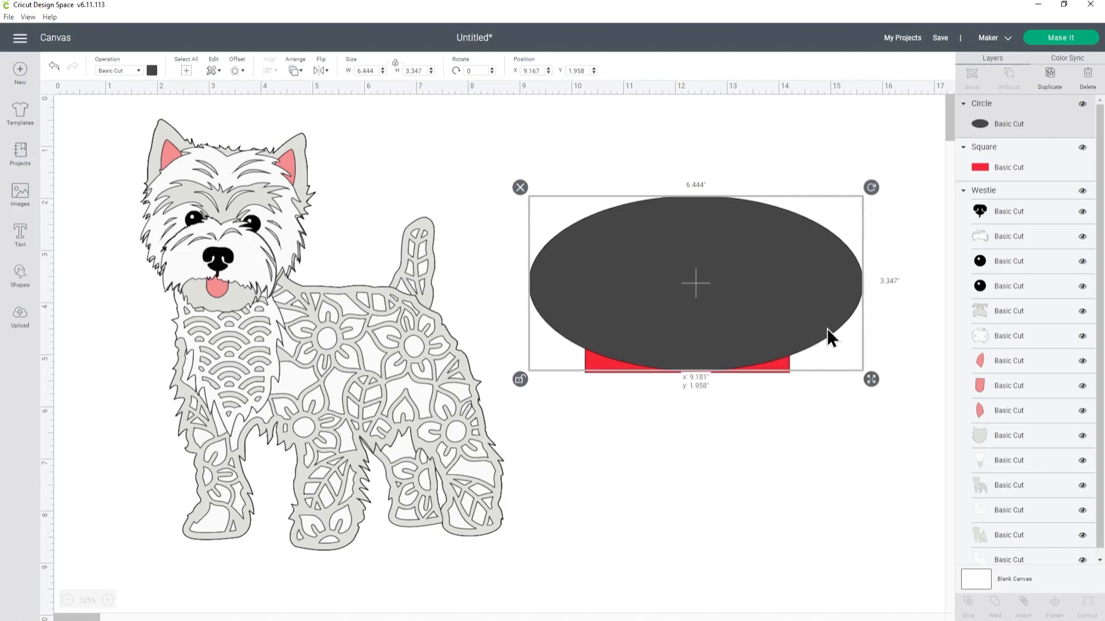
{"action": "left_click_drag", "start_coordinate": [827, 328], "coordinate": [819, 327]}
{"action": "left_click", "coordinate": [810, 396]}
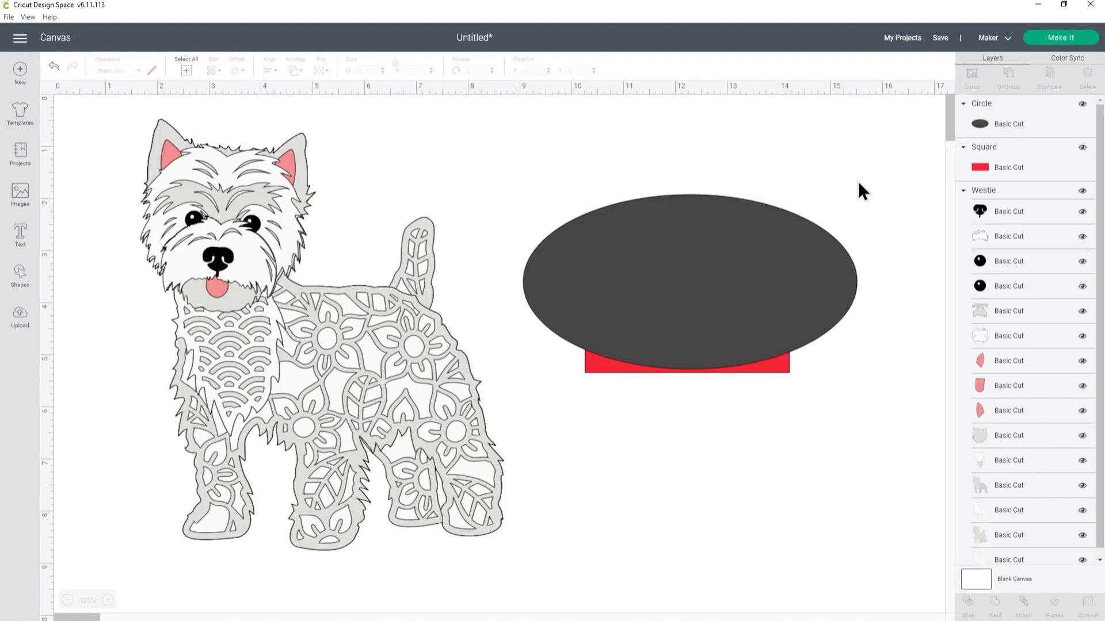
- Center the ellipse and red rectangle horizontally on each other and slice them
{"action": "left_click_drag", "start_coordinate": [895, 166], "coordinate": [510, 412]}
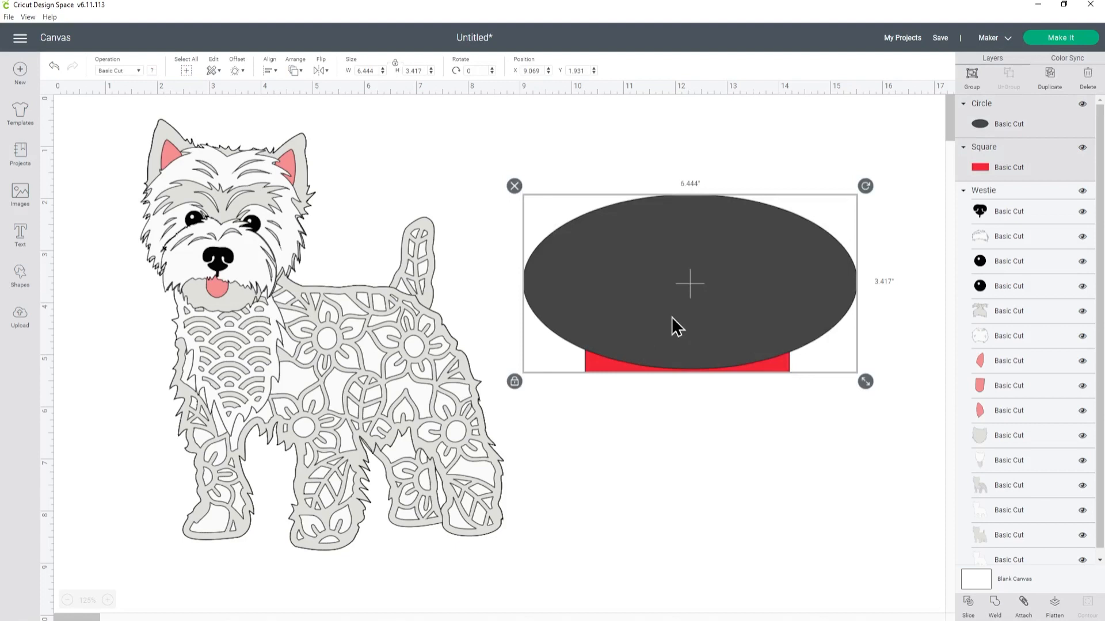
{"action": "left_click", "coordinate": [269, 70]}
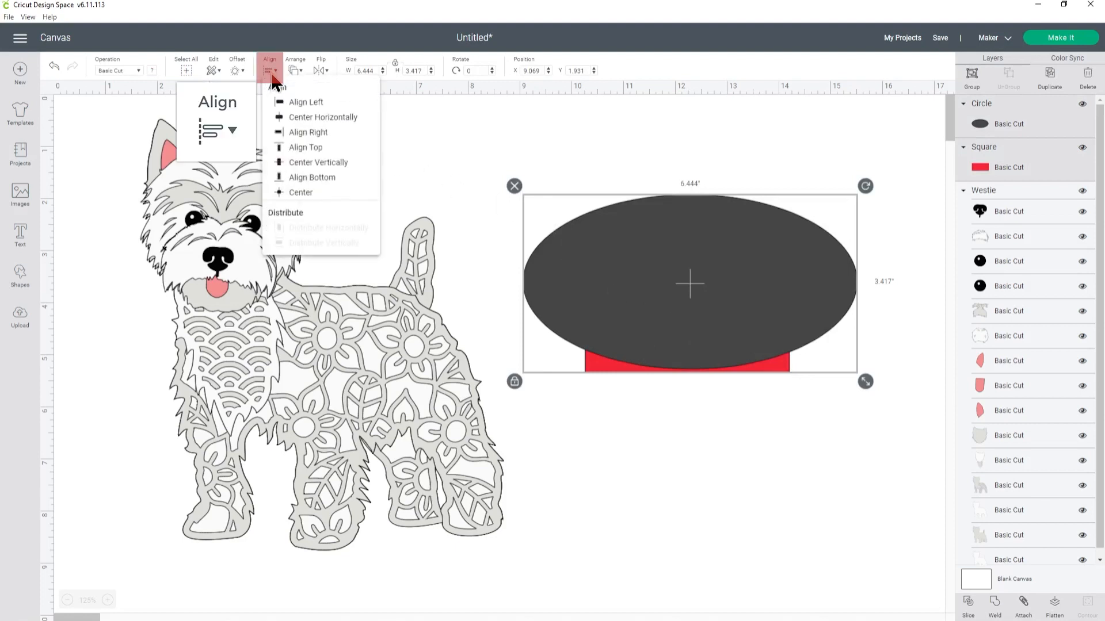
{"action": "left_click", "coordinate": [297, 116]}
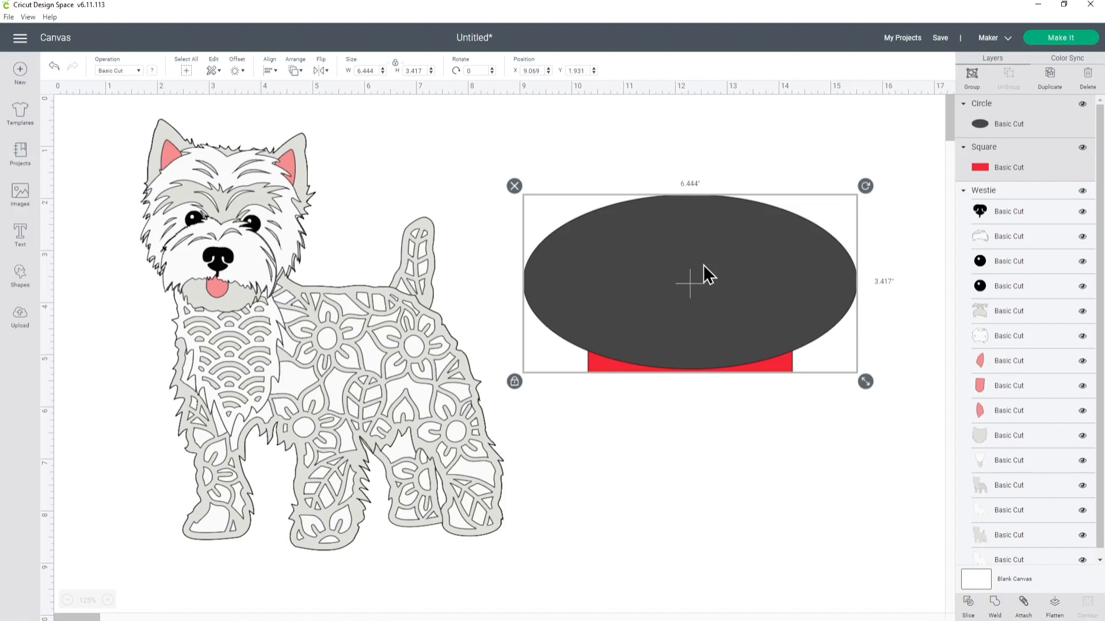
{"action": "left_click", "coordinate": [969, 605]}
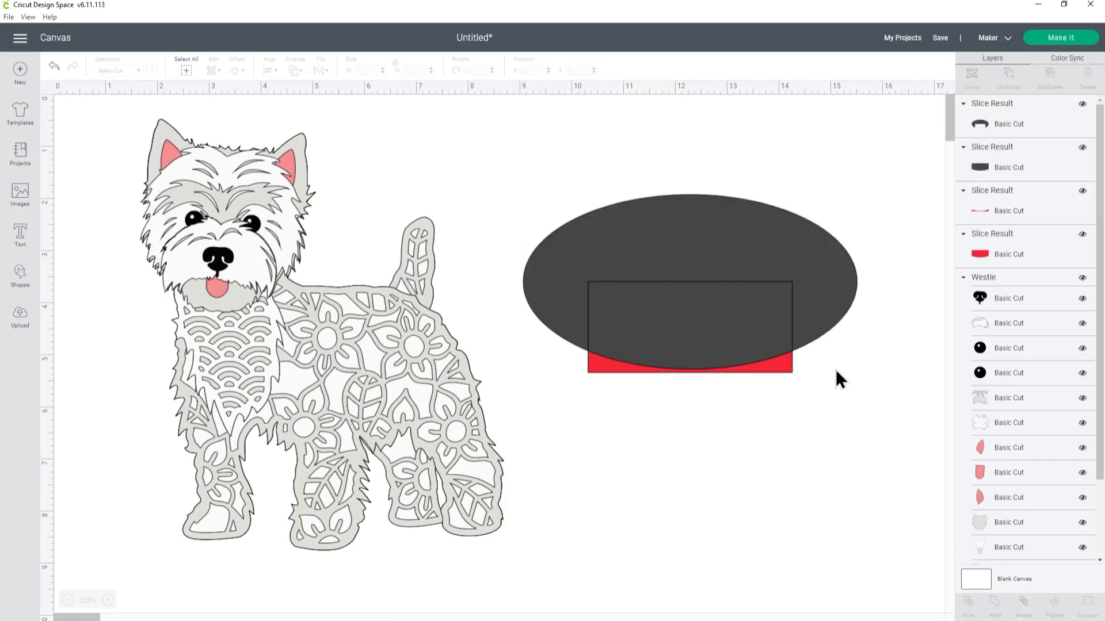
- Separate the slice results and delete the outer grey ellipse piece and the thin red sliver, keeping both curved-bottom pieces
{"action": "left_click_drag", "start_coordinate": [742, 345], "coordinate": [720, 228]}
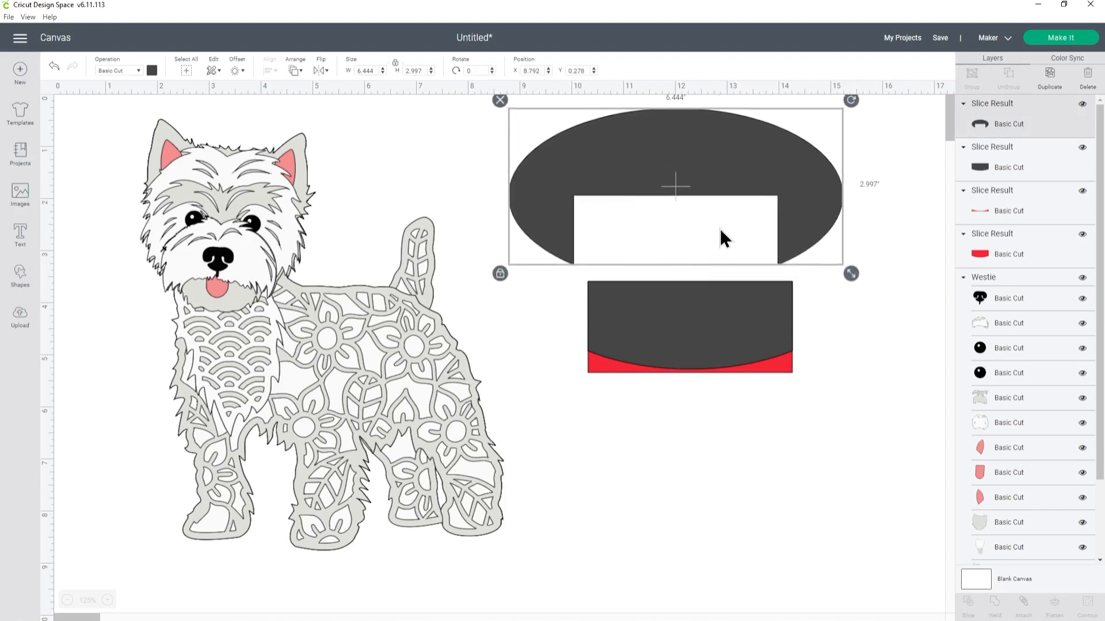
{"action": "key", "text": "Delete"}
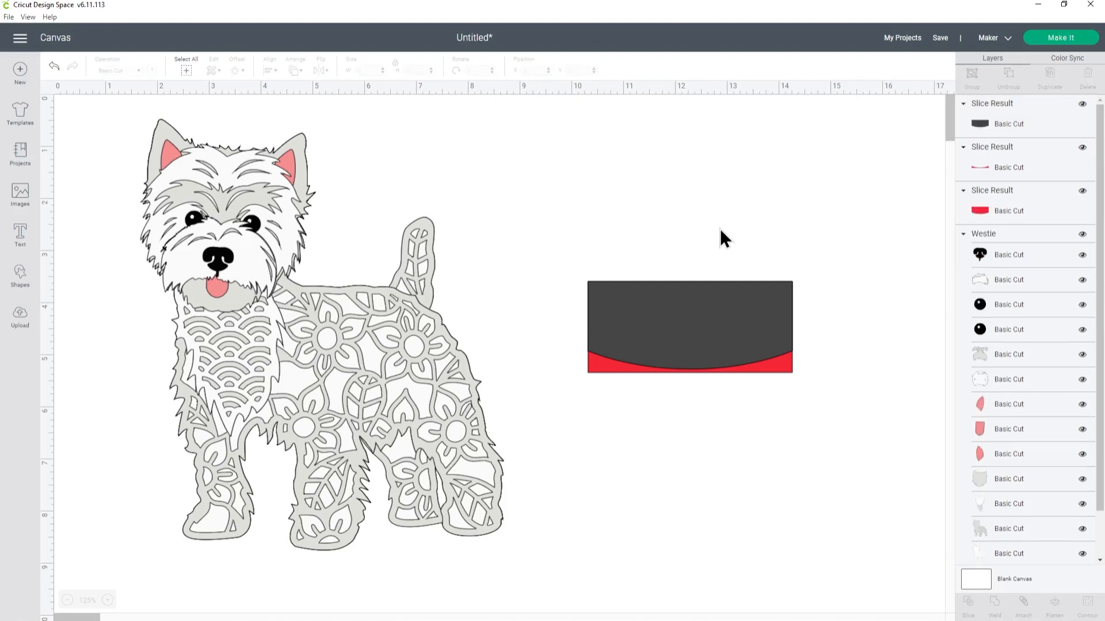
{"action": "left_click_drag", "start_coordinate": [703, 318], "coordinate": [702, 184]}
{"action": "left_click_drag", "start_coordinate": [705, 322], "coordinate": [708, 287]}
{"action": "left_click_drag", "start_coordinate": [773, 366], "coordinate": [778, 396]}
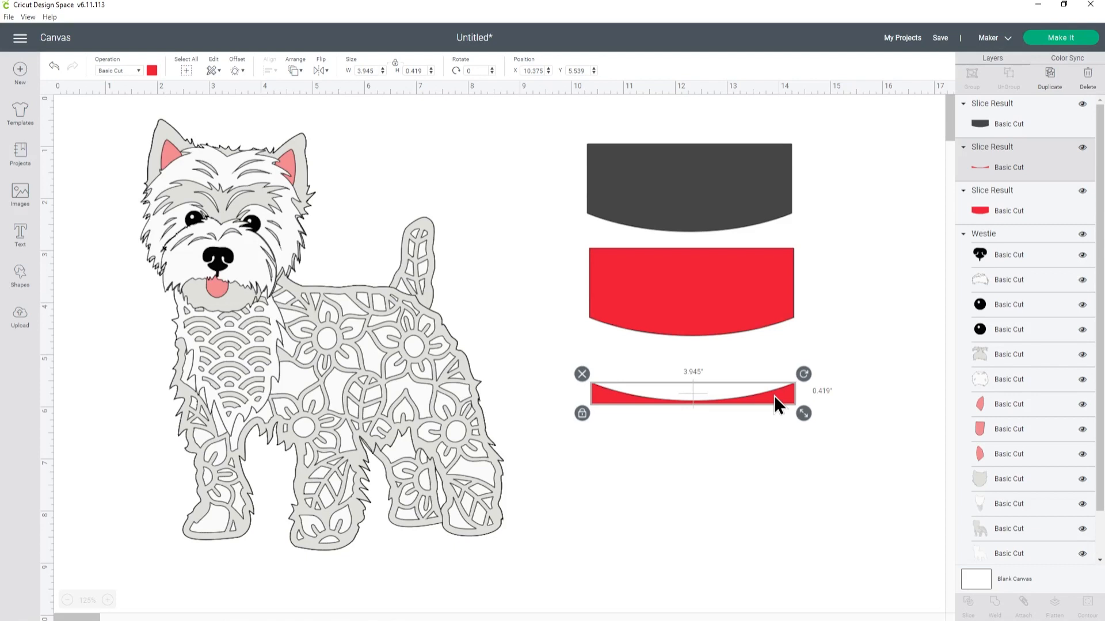
{"action": "key", "text": "Delete"}
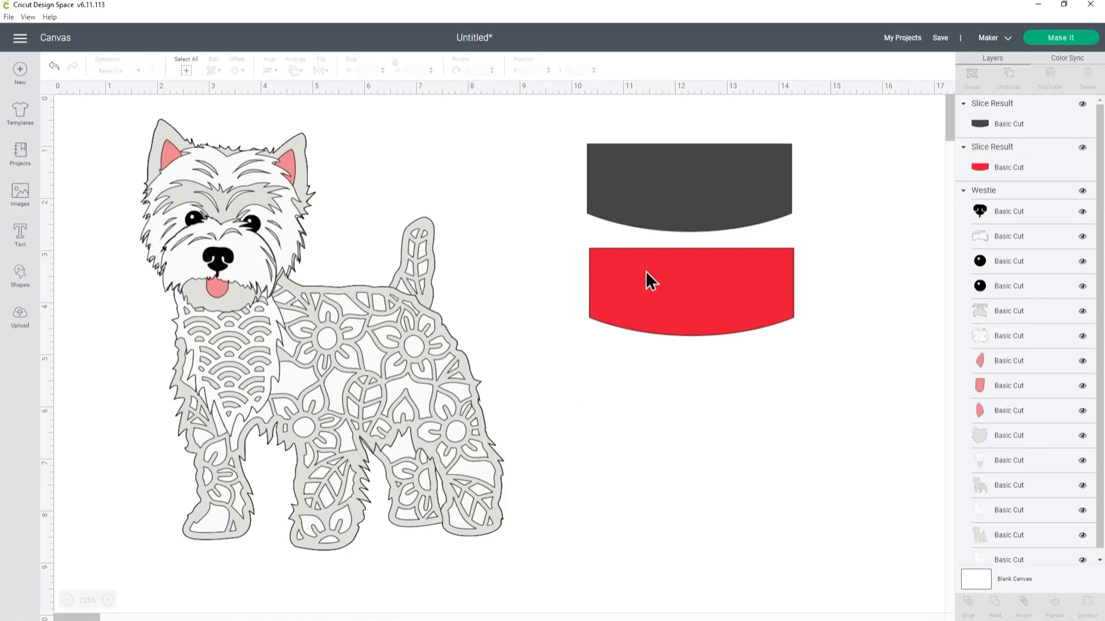
- Move the grey curved piece over the red one so that only a curved red band shows beneath it
{"action": "left_click_drag", "start_coordinate": [712, 186], "coordinate": [705, 260]}
{"action": "left_click", "coordinate": [743, 399]}
{"action": "left_click", "coordinate": [758, 395]}
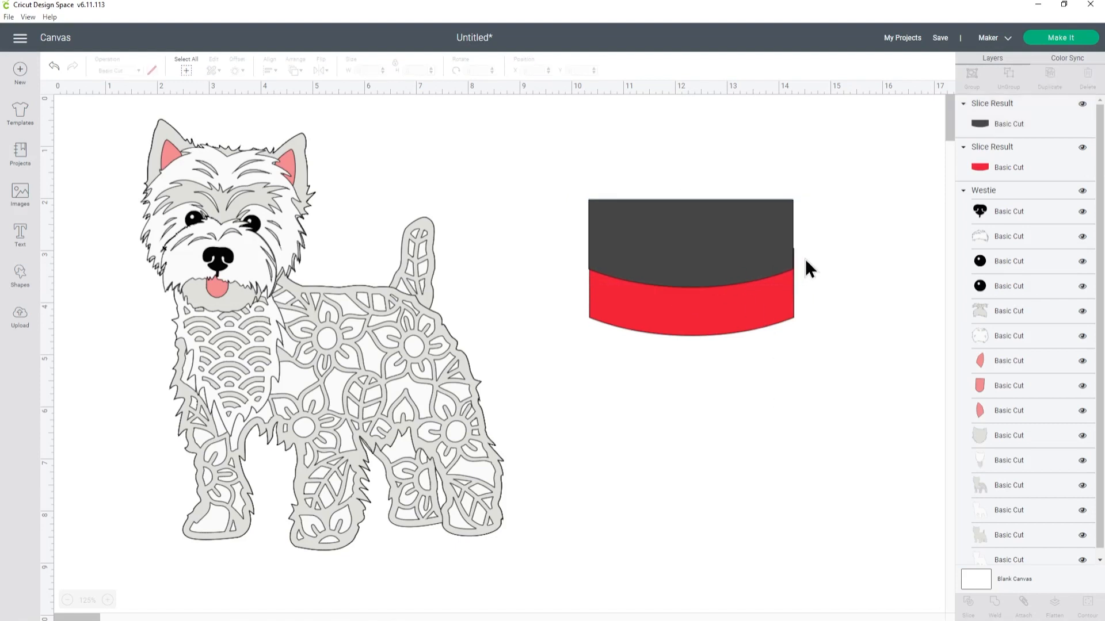
- Center the grey and red curved pieces horizontally on each other and slice them
{"action": "left_click_drag", "start_coordinate": [573, 184], "coordinate": [837, 360]}
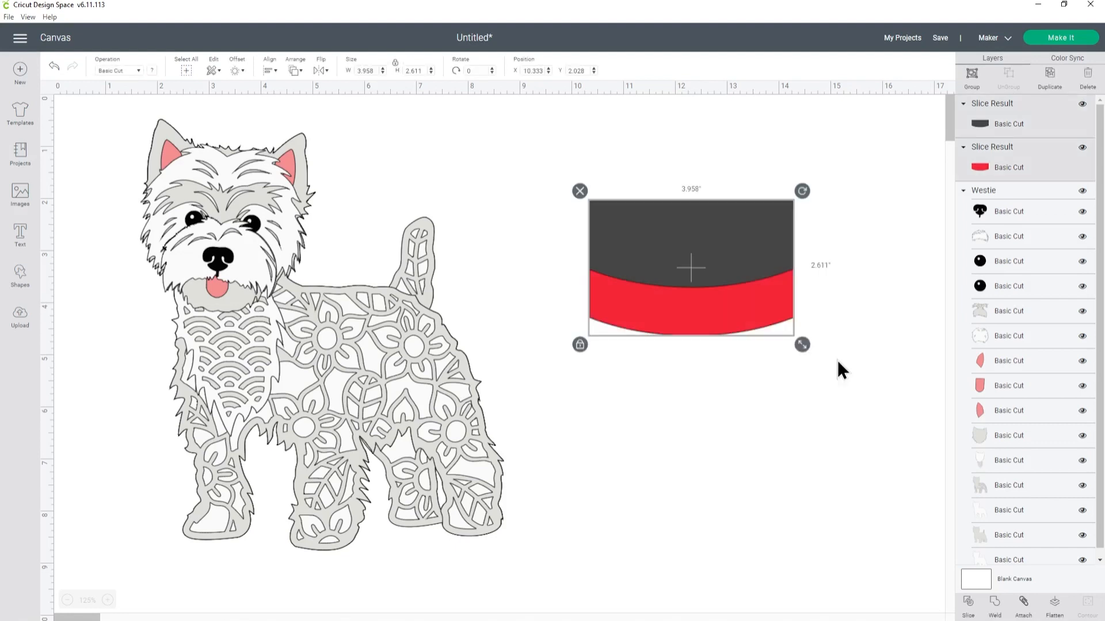
{"action": "left_click", "coordinate": [270, 70]}
{"action": "left_click", "coordinate": [299, 115]}
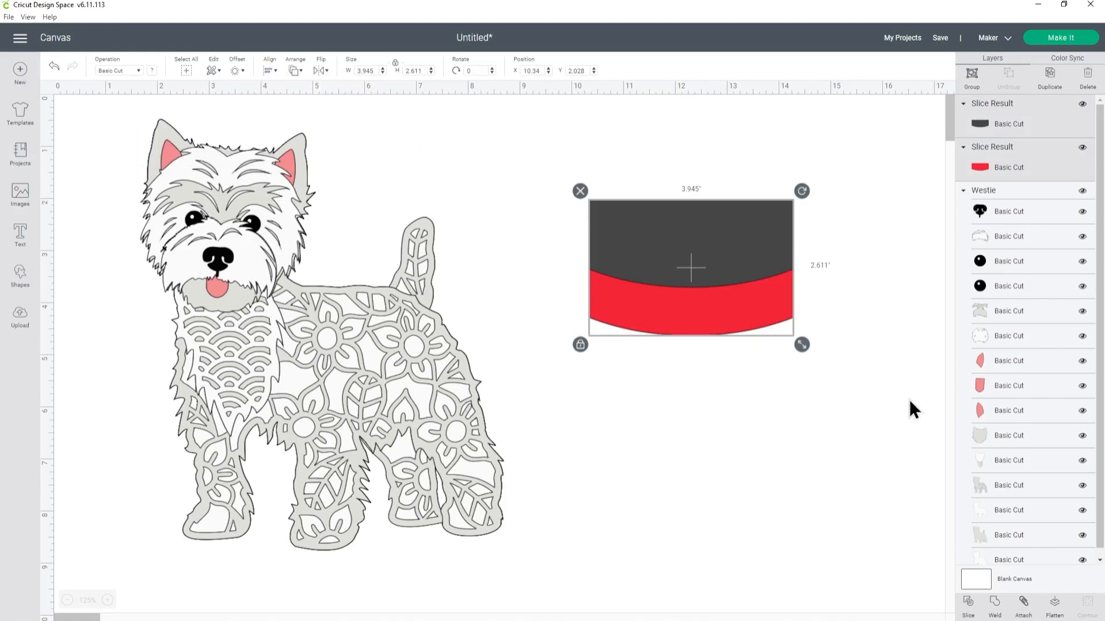
{"action": "left_click", "coordinate": [967, 603]}
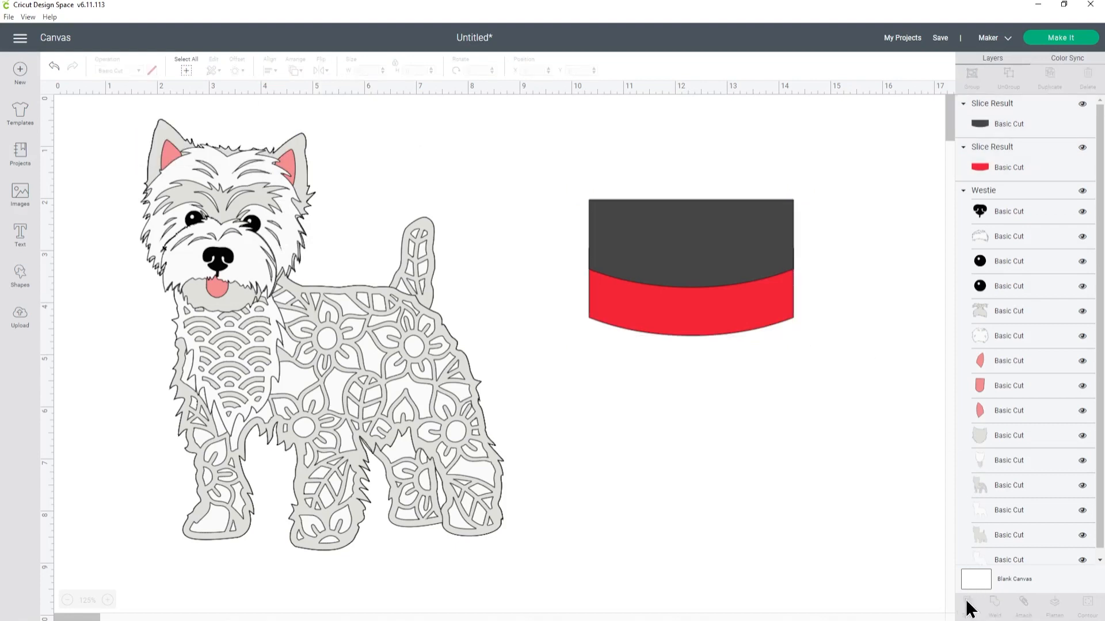
- Delete the grey slices and the leftover upper red piece, then move the remaining curved red collar band up
{"action": "left_click", "coordinate": [744, 221]}
{"action": "key", "text": "Delete"}
{"action": "left_click", "coordinate": [717, 269]}
{"action": "key", "text": "Delete"}
{"action": "left_click_drag", "start_coordinate": [712, 274], "coordinate": [716, 324]}
{"action": "left_click", "coordinate": [884, 352]}
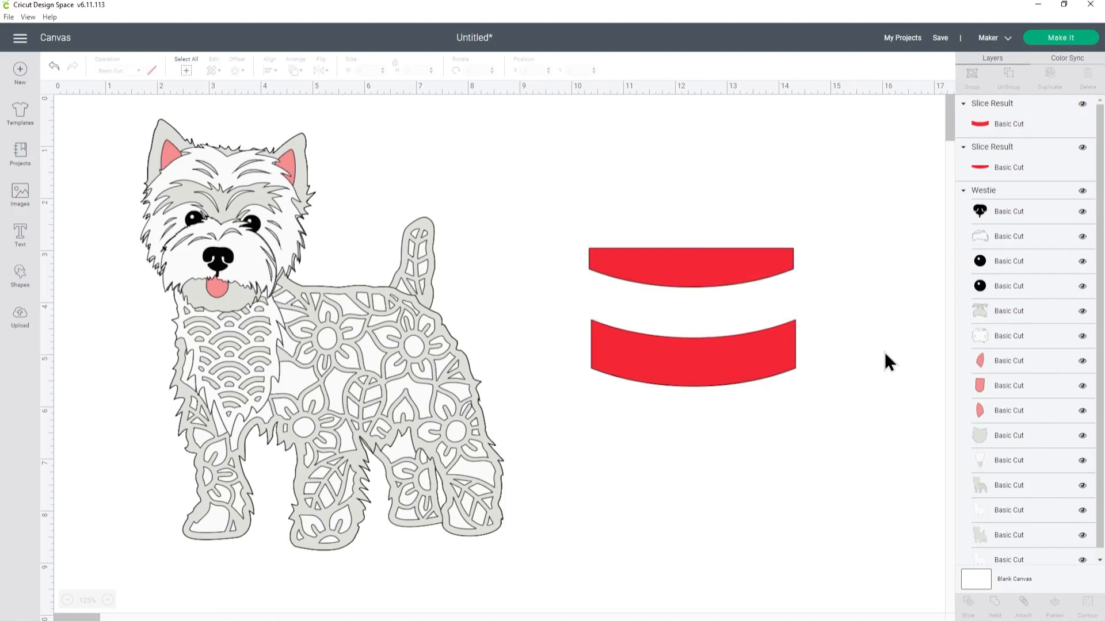
{"action": "left_click", "coordinate": [691, 282]}
{"action": "key", "text": "Delete"}
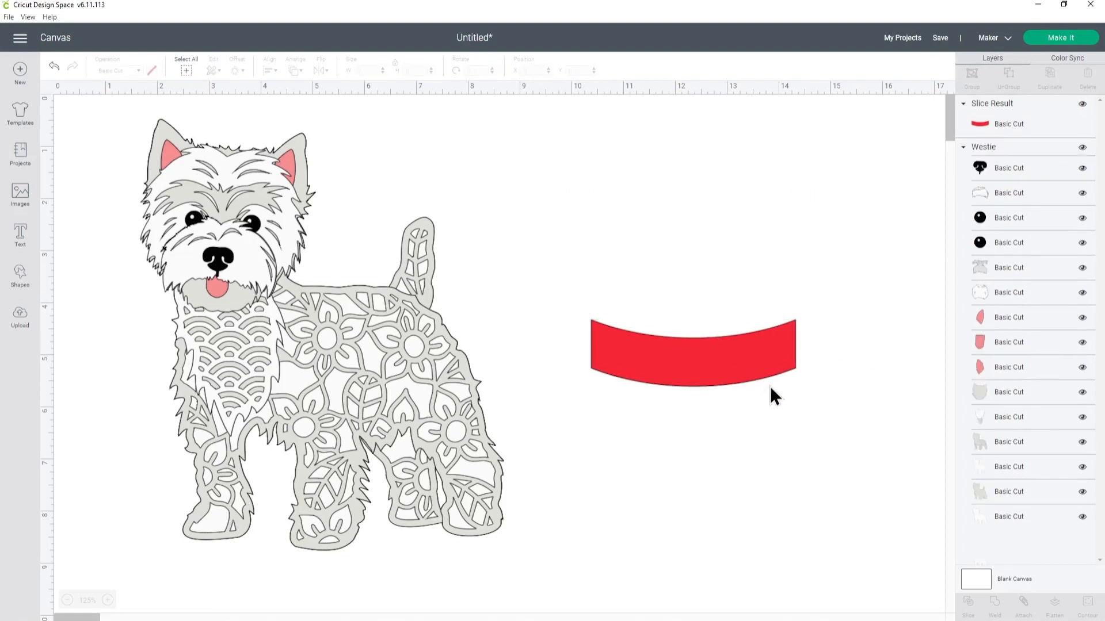
{"action": "left_click_drag", "start_coordinate": [752, 364], "coordinate": [740, 250]}
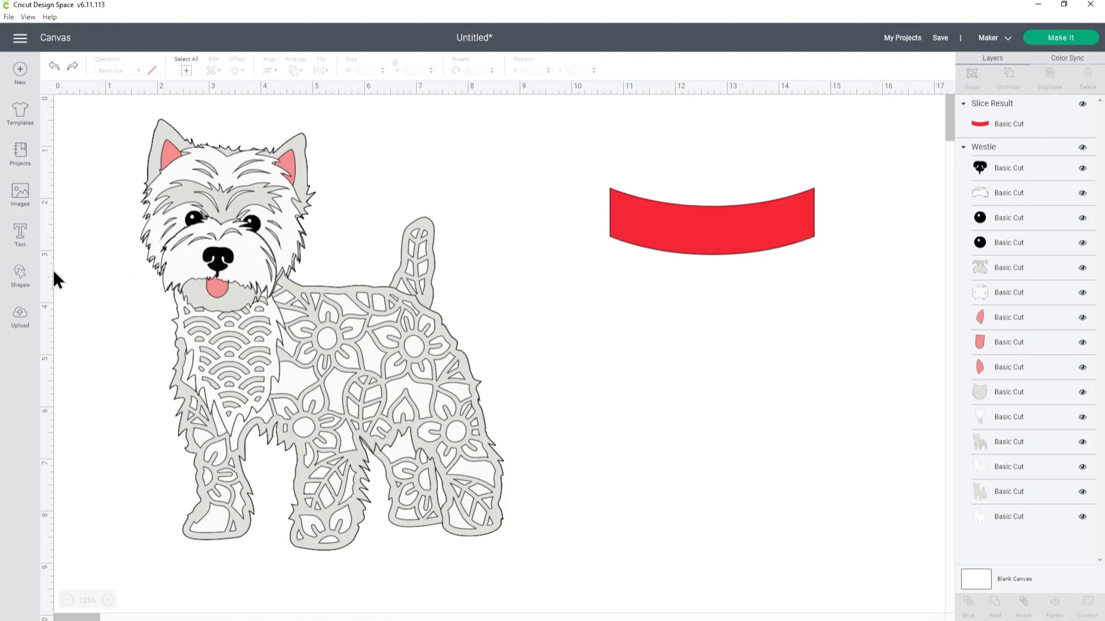
- Add a circle below the red collar and change its colour to yellow
{"action": "left_click", "coordinate": [20, 275]}
{"action": "left_click", "coordinate": [107, 195]}
{"action": "left_click_drag", "start_coordinate": [311, 292], "coordinate": [723, 382]}
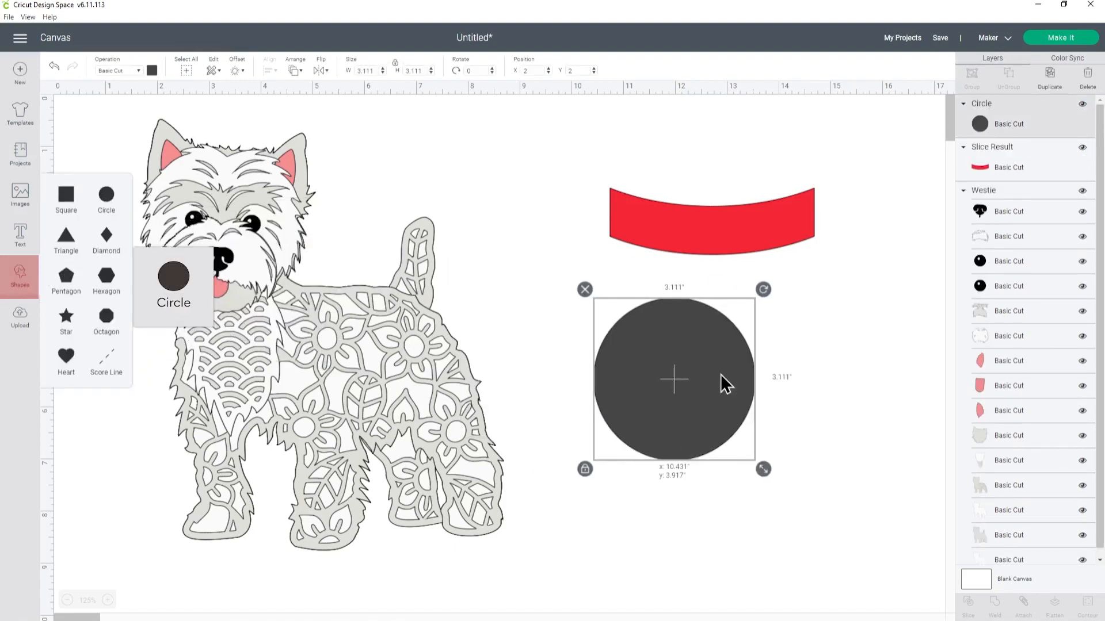
{"action": "left_click", "coordinate": [151, 70]}
{"action": "left_click", "coordinate": [236, 154]}
- Resize the yellow circle to about 2.03 inches and place it centrally just below the collar as a tag
{"action": "left_click_drag", "start_coordinate": [676, 347], "coordinate": [726, 320]}
{"action": "left_click_drag", "start_coordinate": [810, 448], "coordinate": [775, 379]}
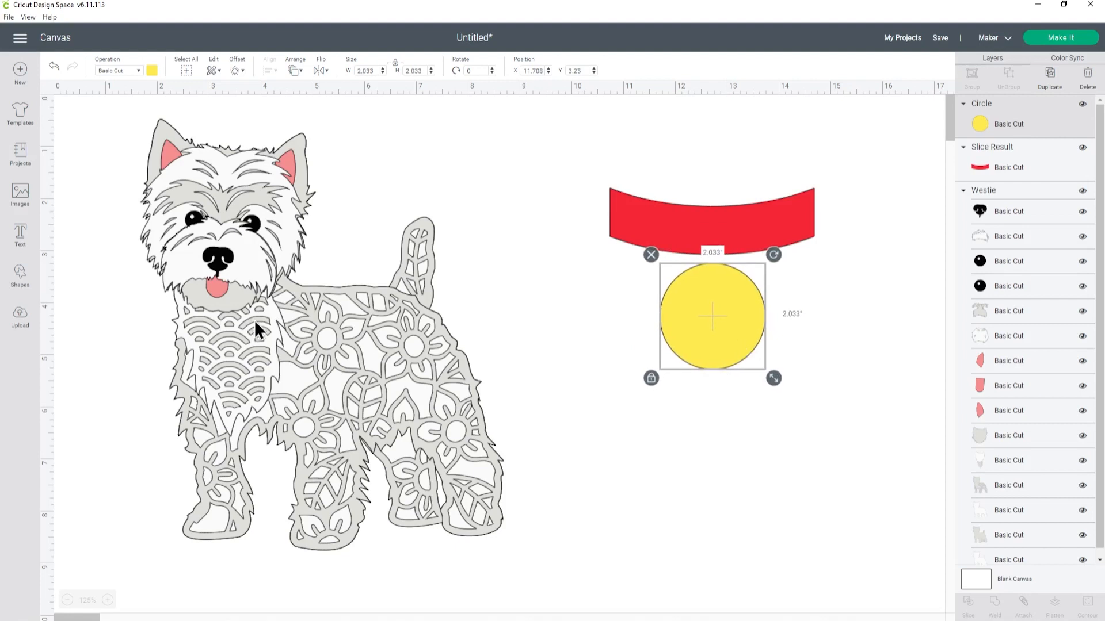
{"action": "left_click_drag", "start_coordinate": [706, 326], "coordinate": [747, 320]}
{"action": "left_click", "coordinate": [803, 337]}
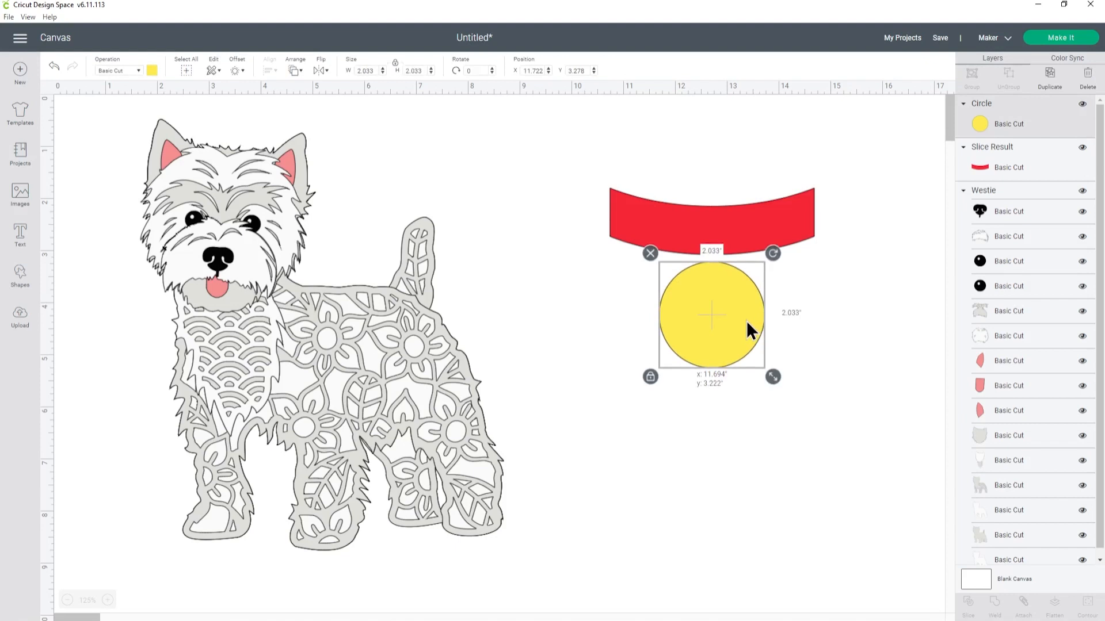
{"action": "left_click", "coordinate": [833, 326]}
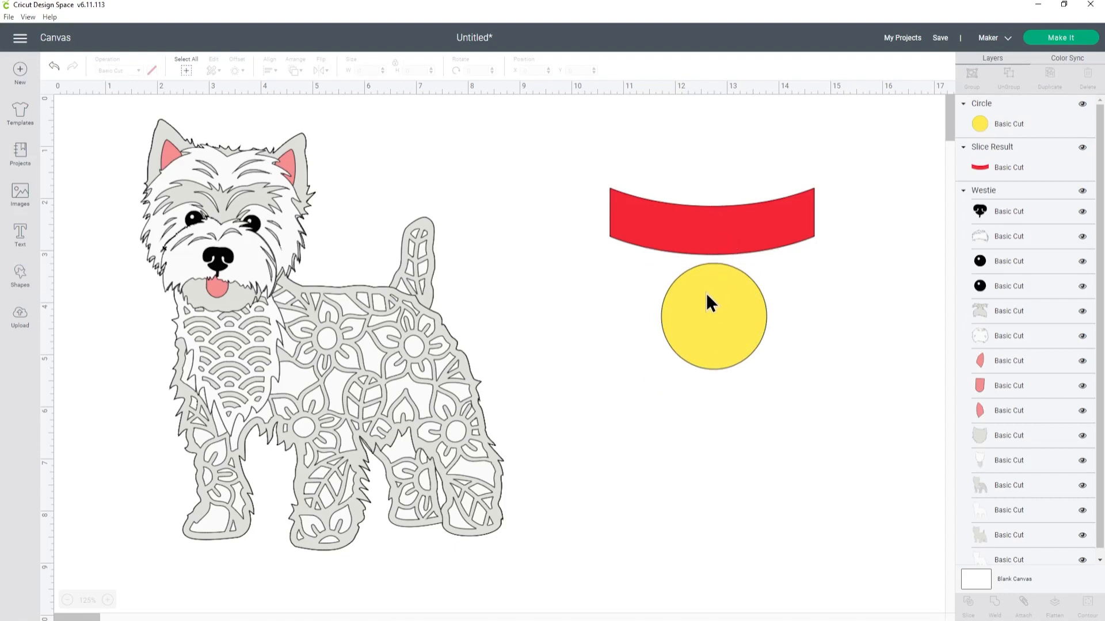
- Add a square to the canvas and change its colour to yellow
{"action": "left_click", "coordinate": [20, 278]}
{"action": "left_click", "coordinate": [67, 196]}
{"action": "left_click_drag", "start_coordinate": [295, 254], "coordinate": [545, 275]}
{"action": "left_click", "coordinate": [152, 71]}
{"action": "left_click", "coordinate": [237, 122]}
- Reshape the yellow square, with proportions unlocked, into a strip about 0.46 by 1.07 inches joining the collar to the tag
{"action": "left_click_drag", "start_coordinate": [668, 276], "coordinate": [547, 303]}
{"action": "left_click", "coordinate": [480, 442]}
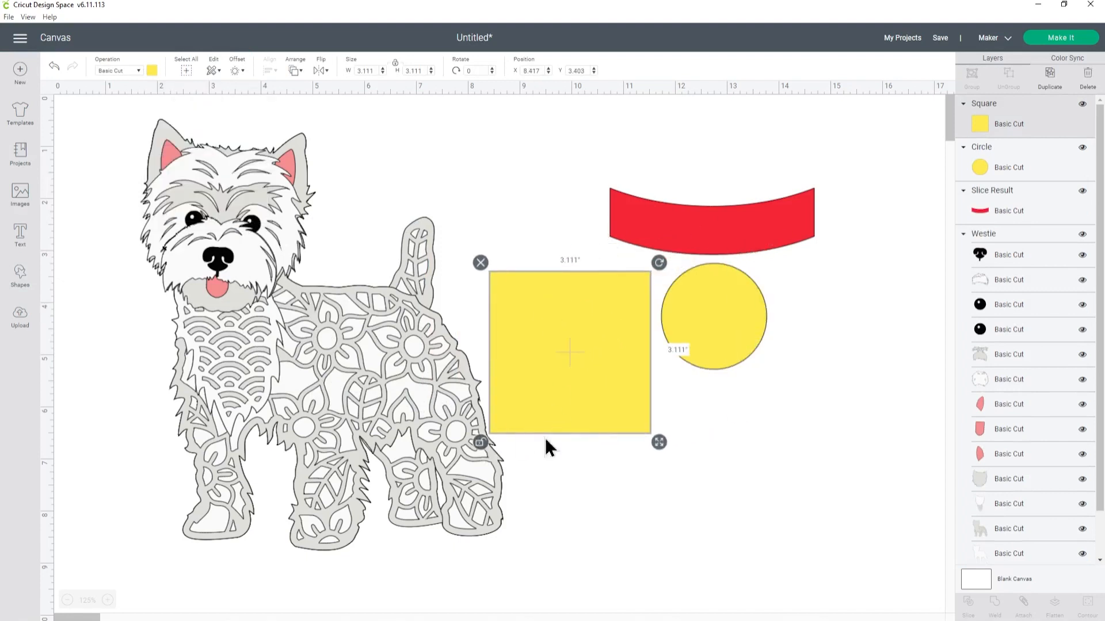
{"action": "left_click_drag", "start_coordinate": [659, 442], "coordinate": [732, 284]}
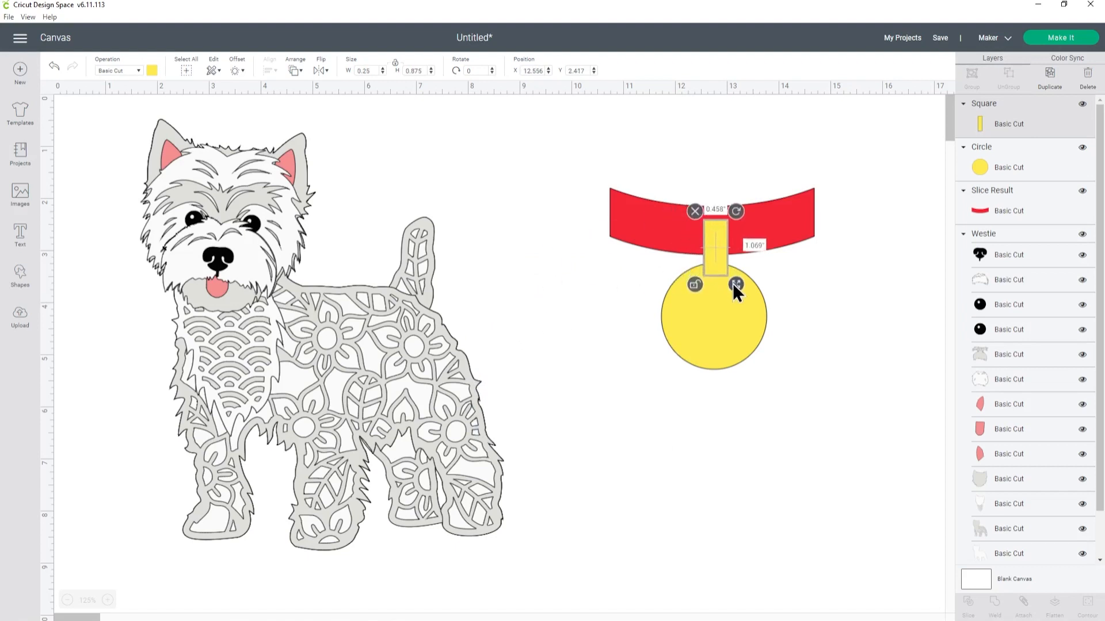
{"action": "left_click", "coordinate": [813, 326]}
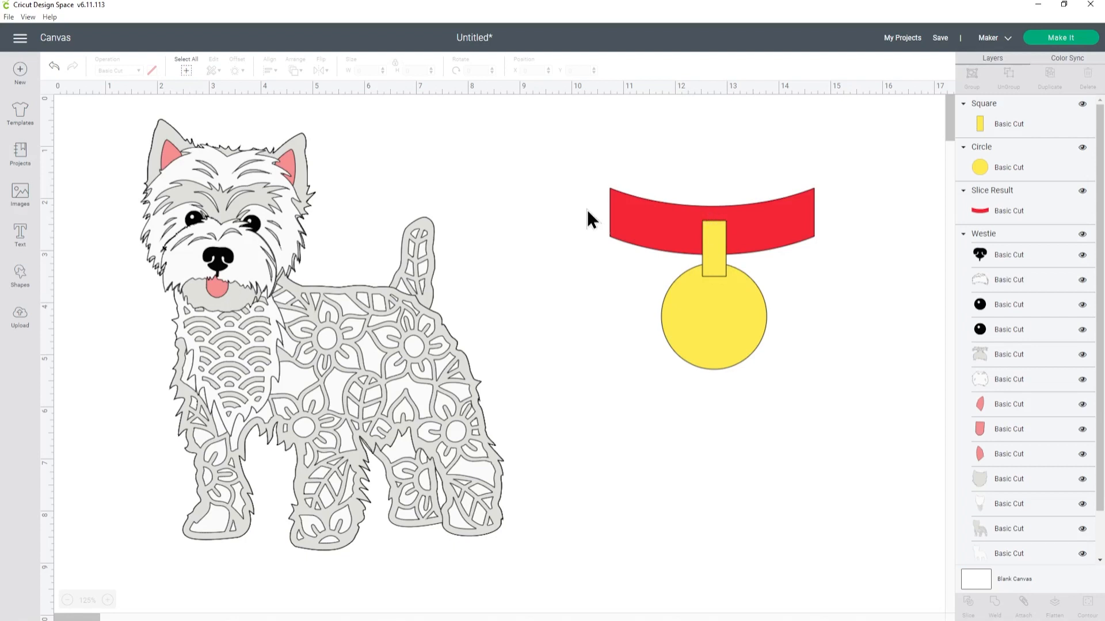
- Centre the red collar, yellow strip and yellow circle horizontally on one another
{"action": "left_click_drag", "start_coordinate": [582, 147], "coordinate": [871, 394]}
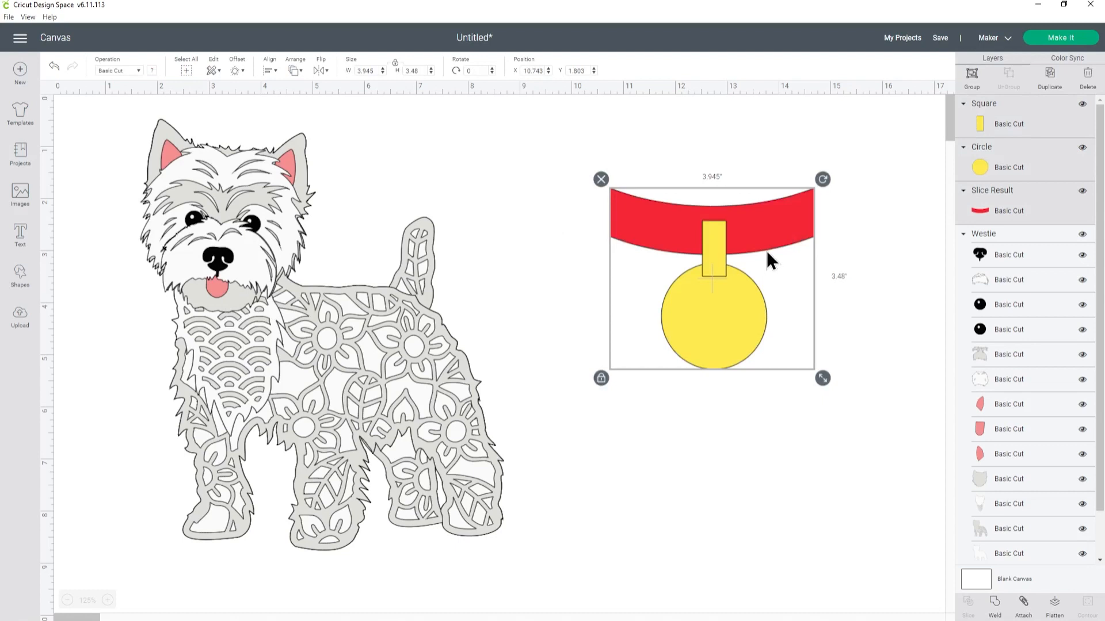
{"action": "left_click", "coordinate": [269, 81]}
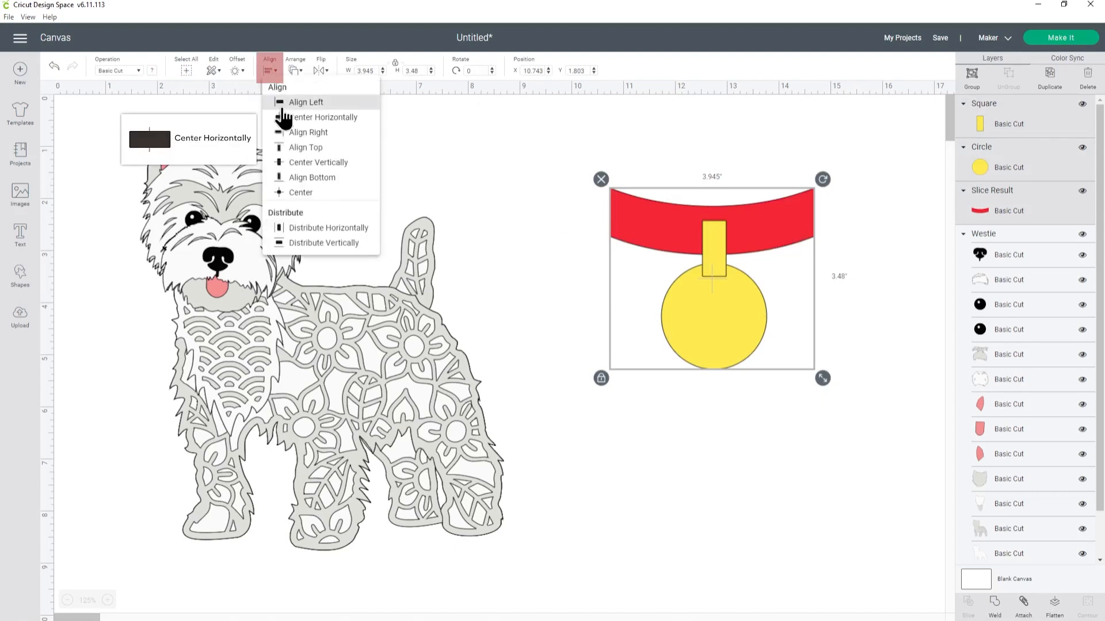
{"action": "left_click", "coordinate": [286, 112]}
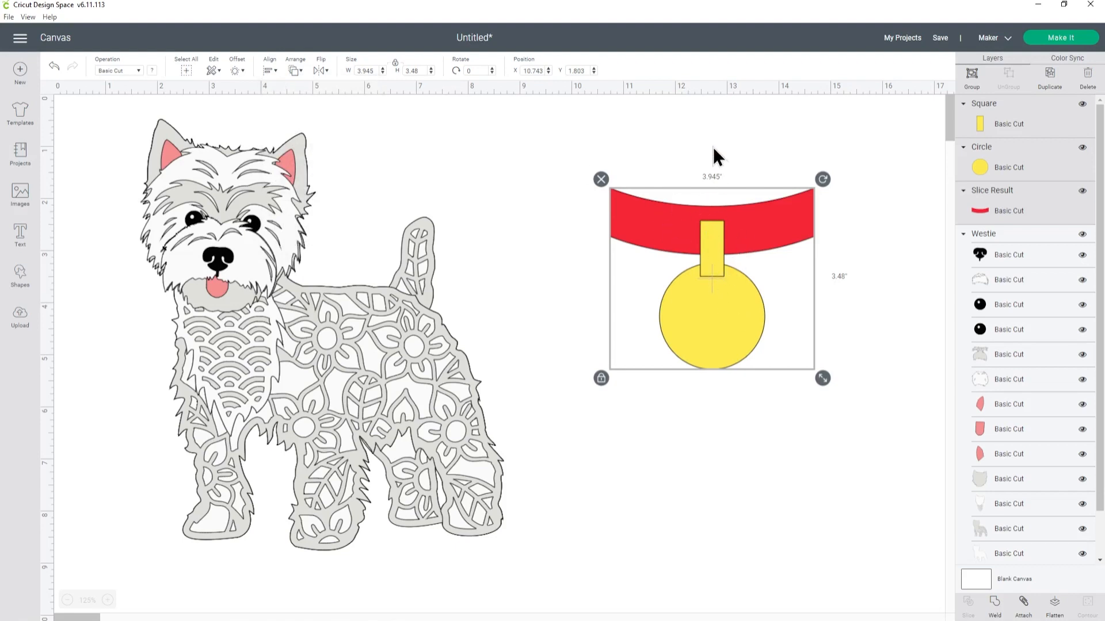
{"action": "left_click", "coordinate": [759, 151]}
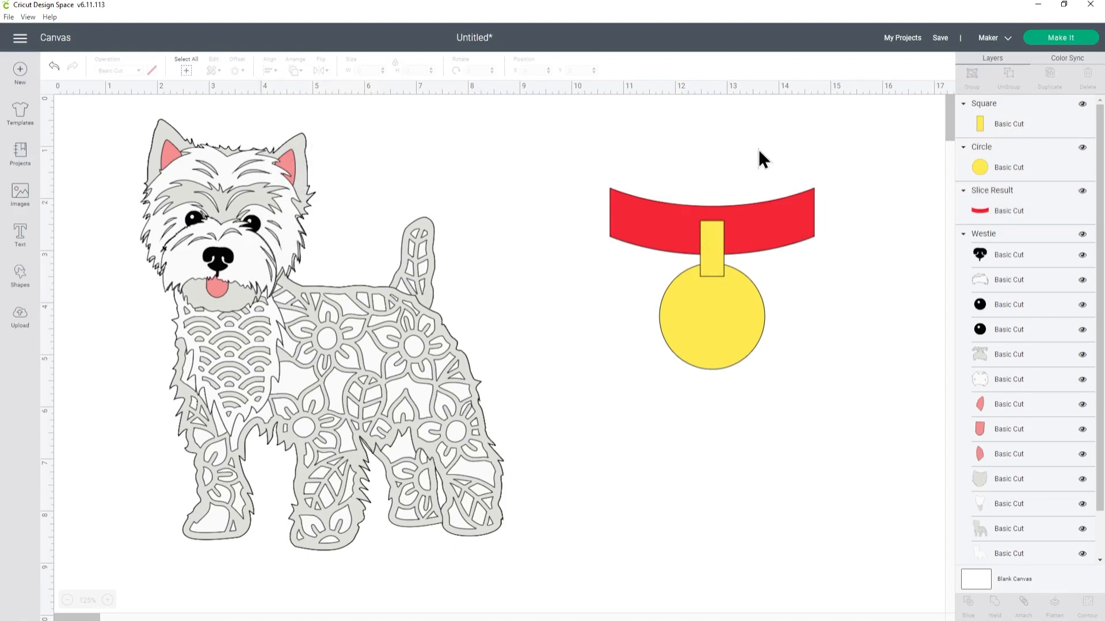
- Weld the yellow strip and circle into a single tag shape
{"action": "left_click", "coordinate": [709, 262]}
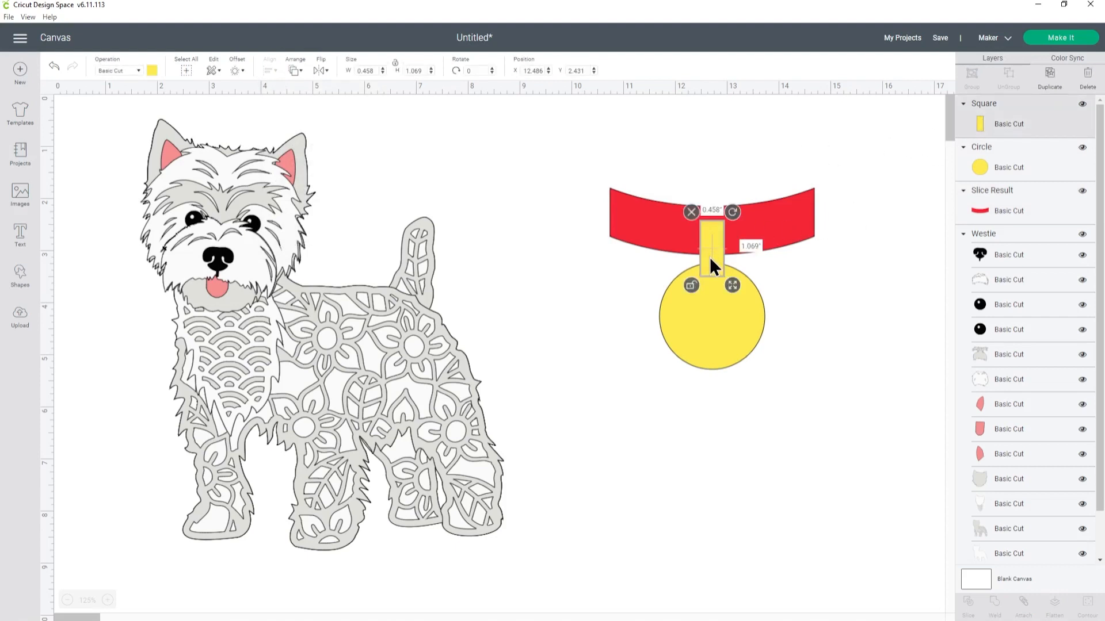
{"action": "key", "text": "shift"}
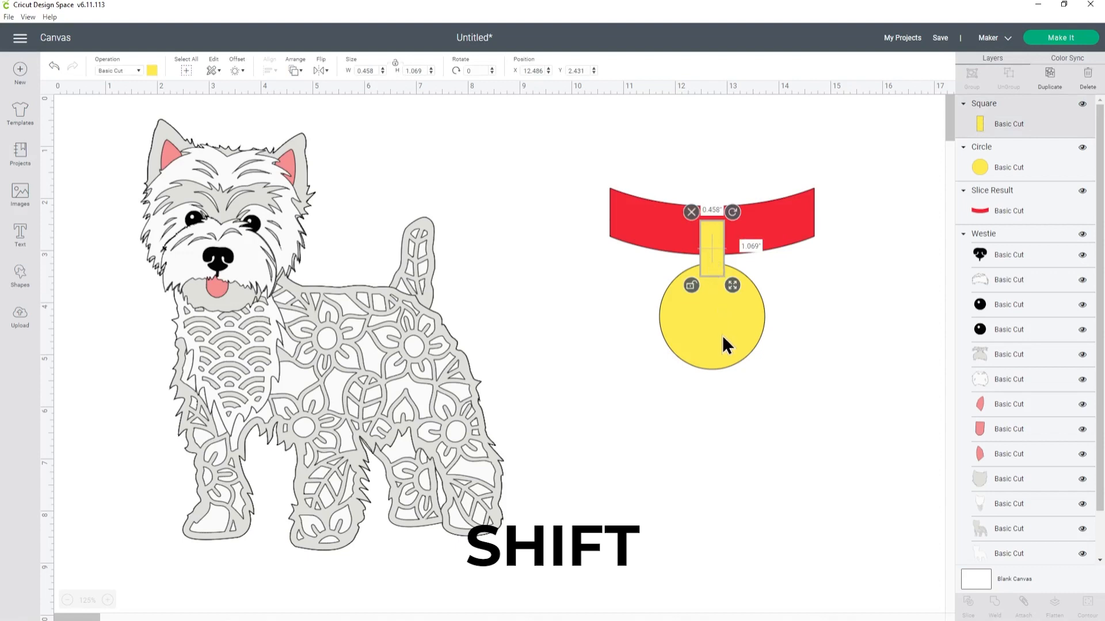
{"action": "left_click", "coordinate": [722, 337], "text": "shift"}
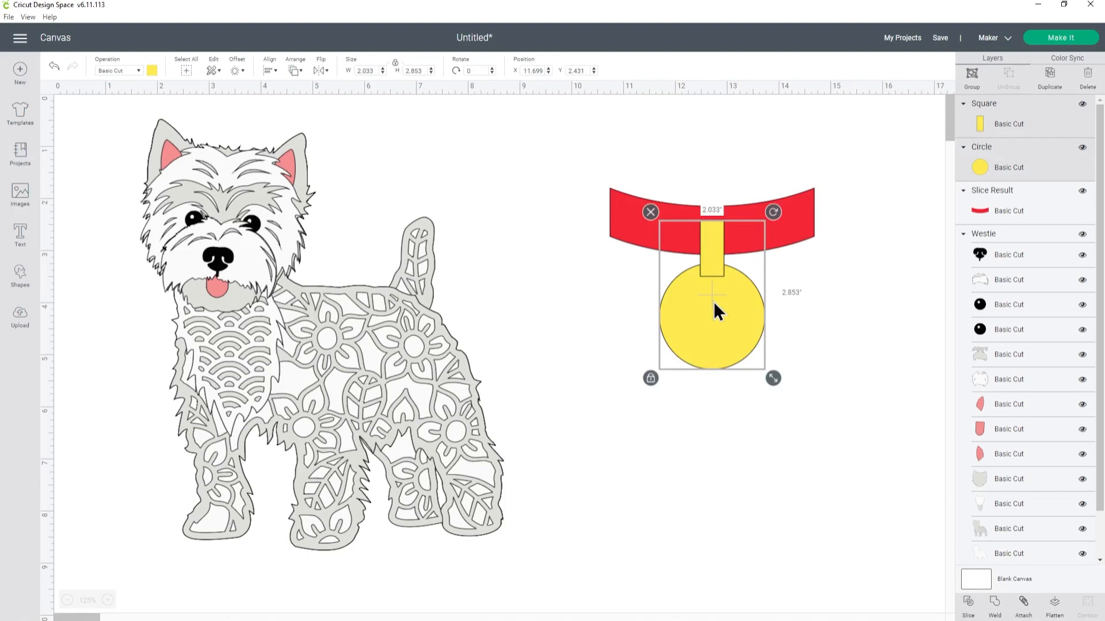
{"action": "left_click", "coordinate": [996, 605]}
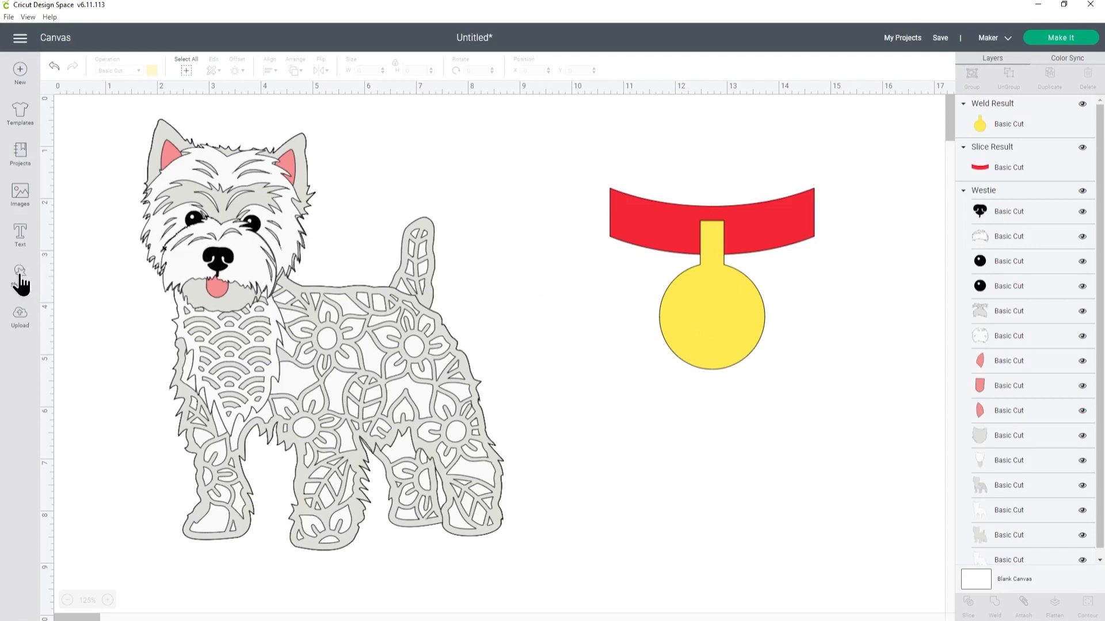
- Add the text "Alfie" and place it over the yellow tag
{"action": "left_click", "coordinate": [21, 233]}
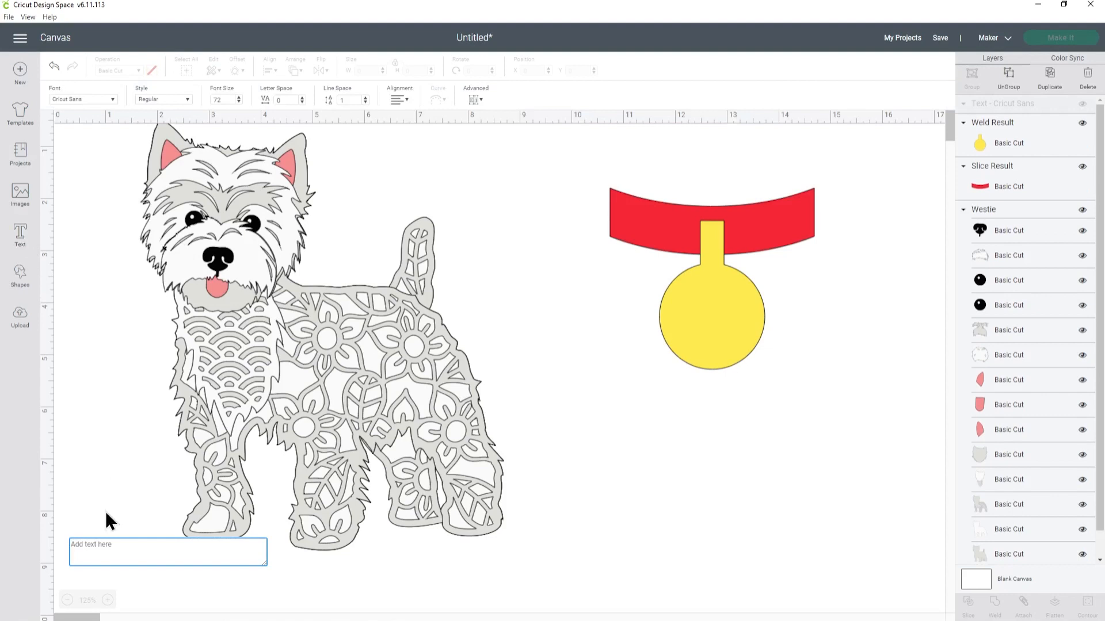
{"action": "type", "text": "Alfie"}
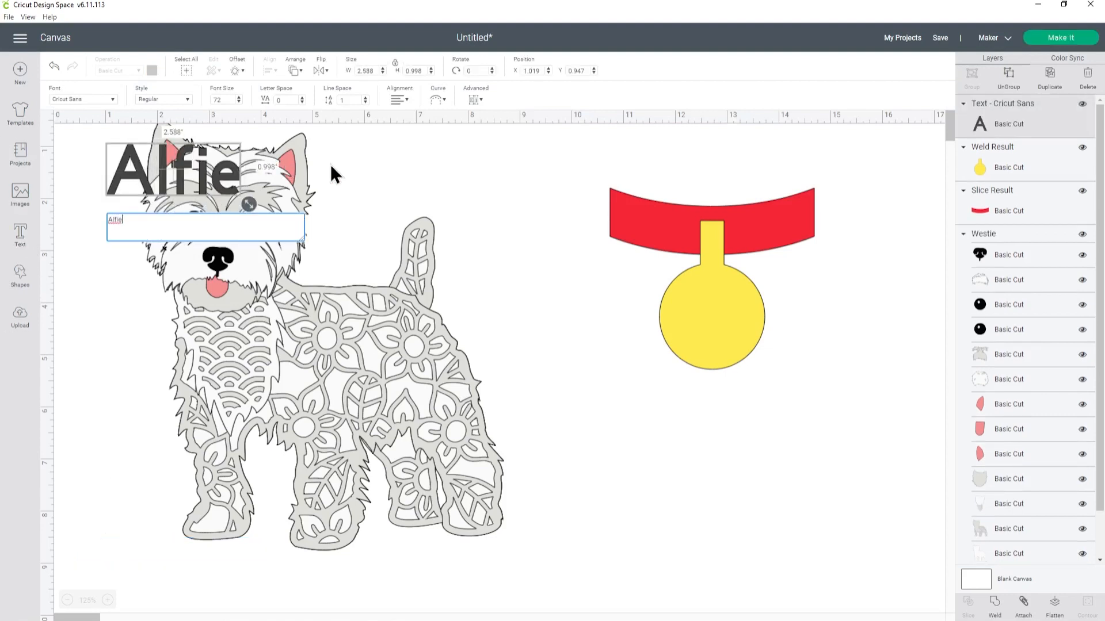
{"action": "left_click", "coordinate": [274, 159]}
{"action": "left_click", "coordinate": [235, 175]}
{"action": "left_click_drag", "start_coordinate": [234, 176], "coordinate": [768, 336]}
- Colour the Alfie text black and shrink it to fit inside the yellow tag's circle
{"action": "left_click", "coordinate": [152, 71]}
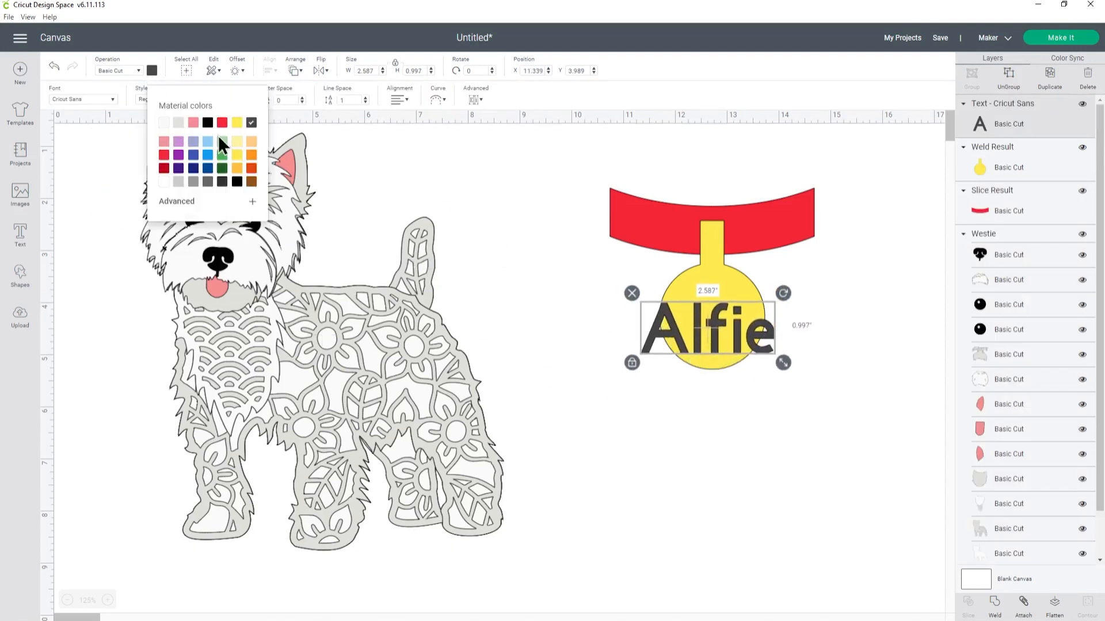
{"action": "left_click", "coordinate": [207, 122]}
{"action": "left_click_drag", "start_coordinate": [782, 361], "coordinate": [748, 325]}
{"action": "left_click", "coordinate": [819, 335]}
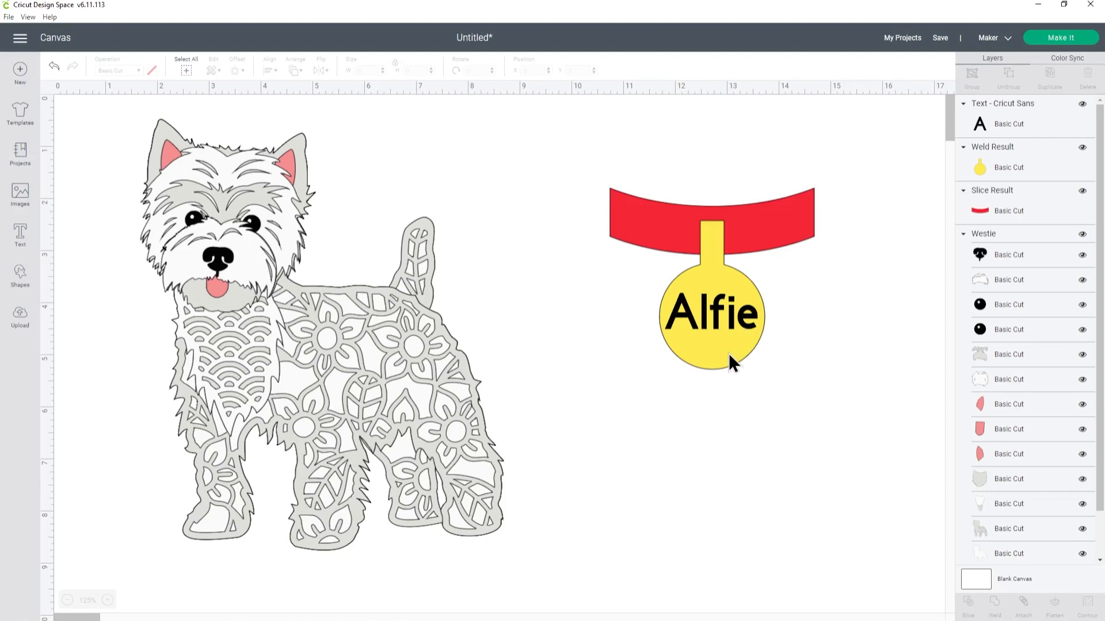
- Group the collar, tag and name, and place the group over the Westie's neck at about 3.08 inches wide
{"action": "left_click_drag", "start_coordinate": [577, 127], "coordinate": [864, 420]}
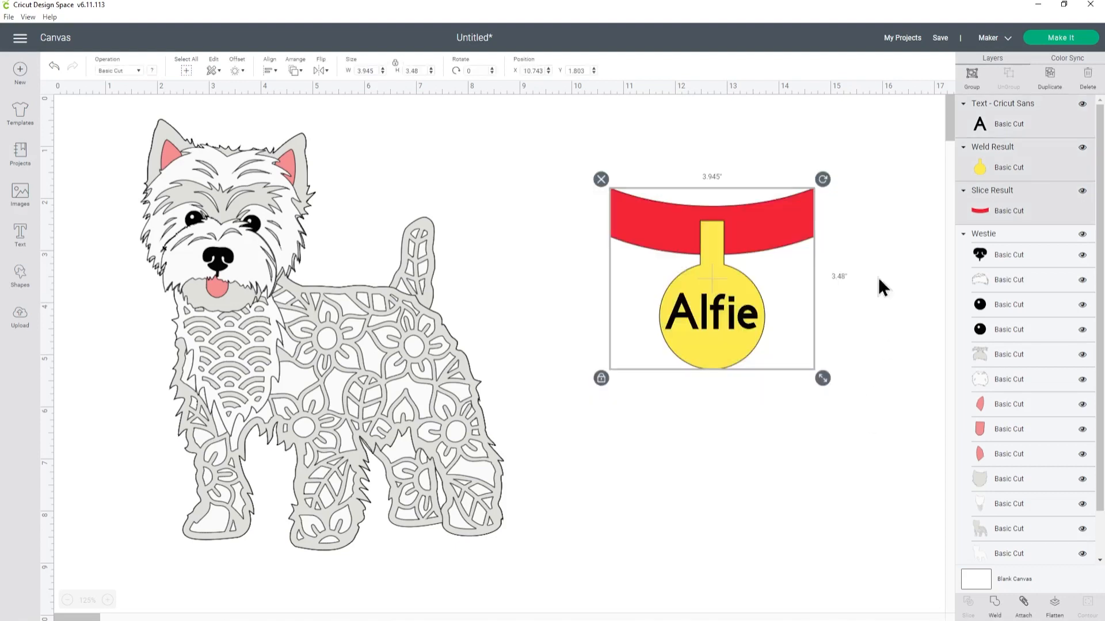
{"action": "left_click", "coordinate": [973, 86]}
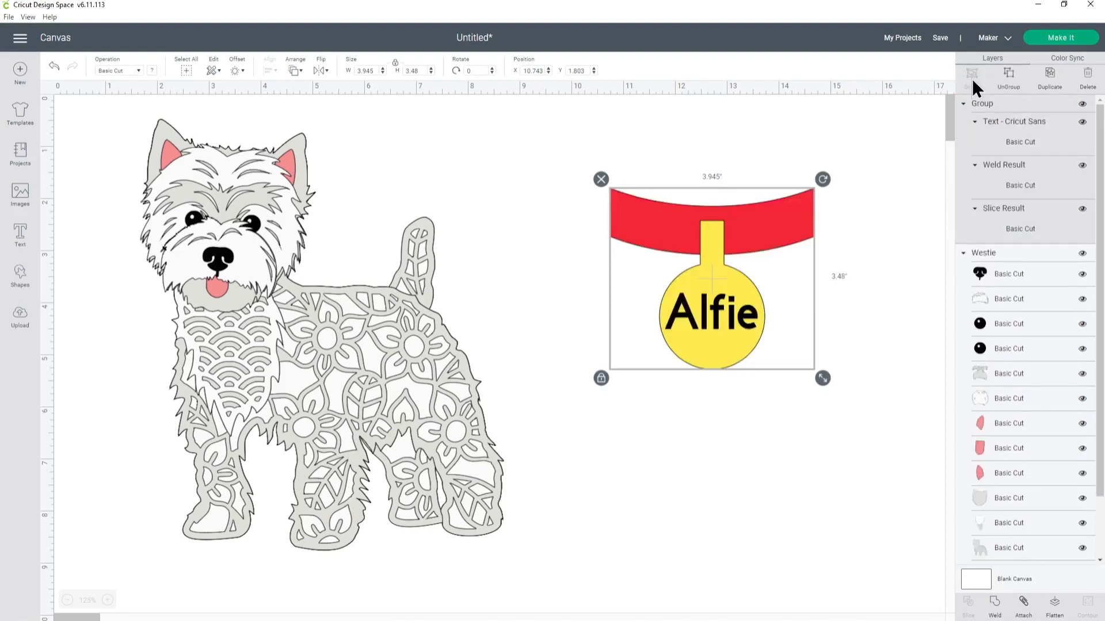
{"action": "left_click_drag", "start_coordinate": [816, 375], "coordinate": [747, 334]}
{"action": "left_click_drag", "start_coordinate": [733, 227], "coordinate": [297, 305]}
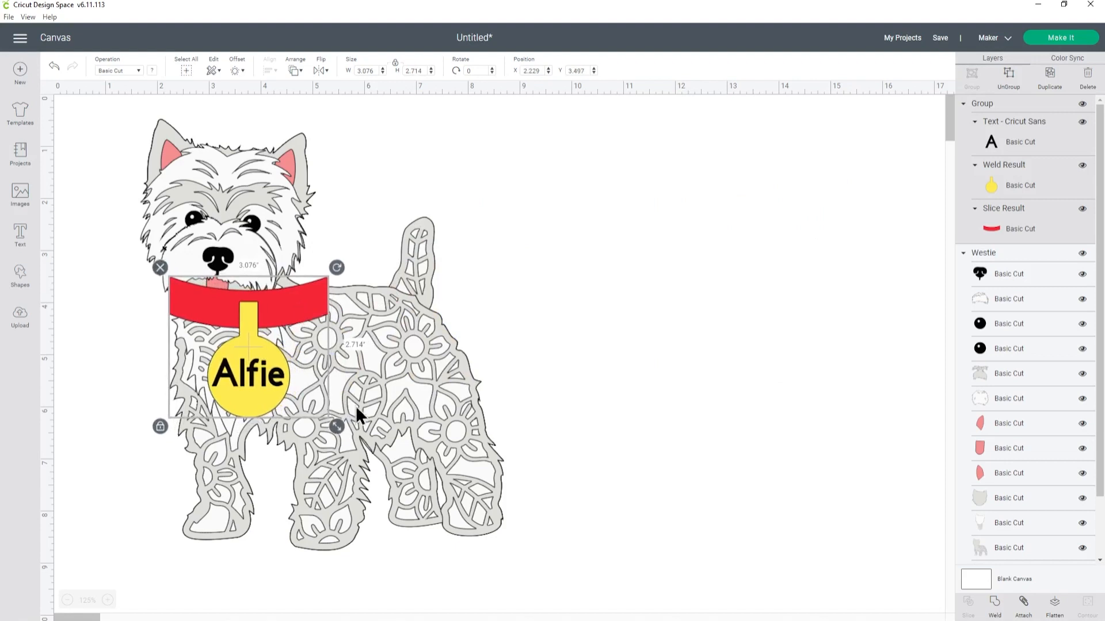
- Shrink the collar group to about 2.33 inches wide and rotate it to about 351.75° to follow the Westie's neck
{"action": "left_click_drag", "start_coordinate": [335, 427], "coordinate": [298, 375]}
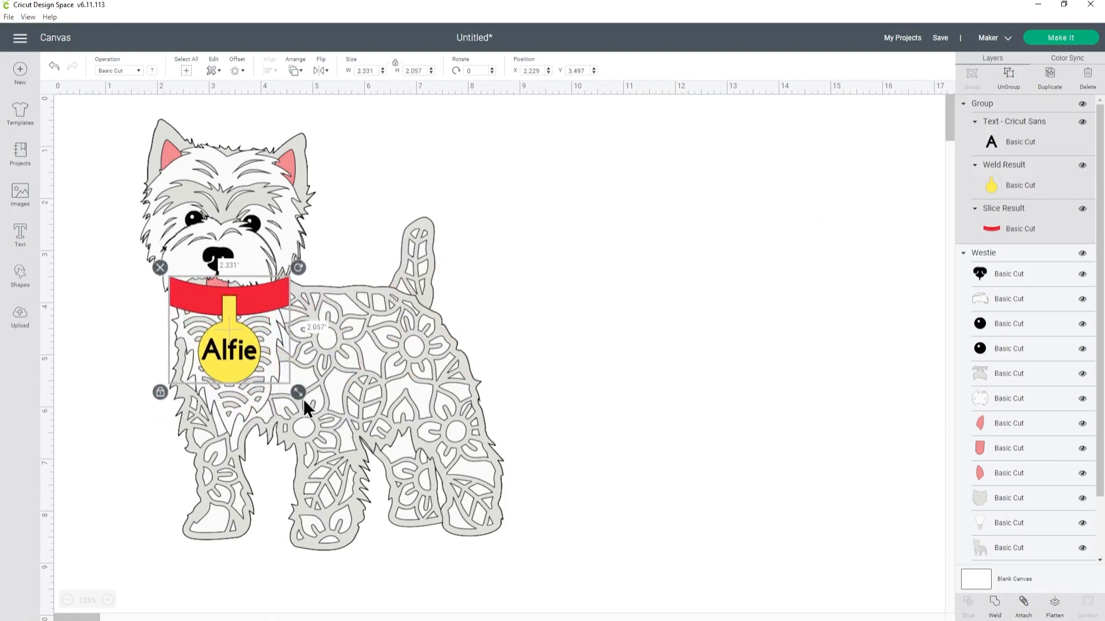
{"action": "left_click_drag", "start_coordinate": [301, 269], "coordinate": [275, 282]}
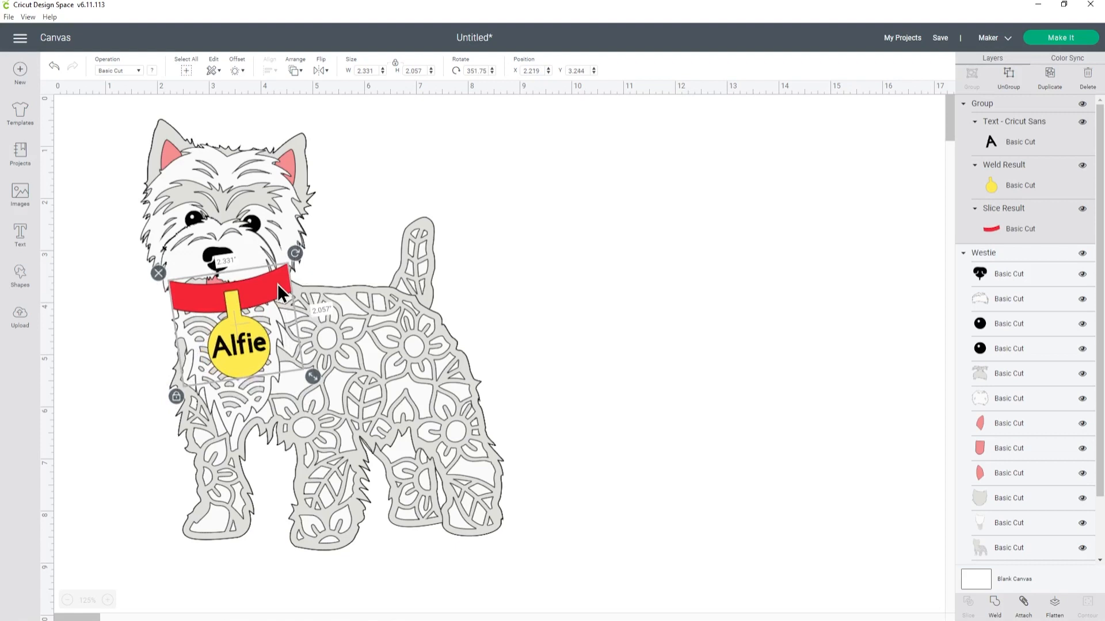
{"action": "left_click", "coordinate": [536, 294]}
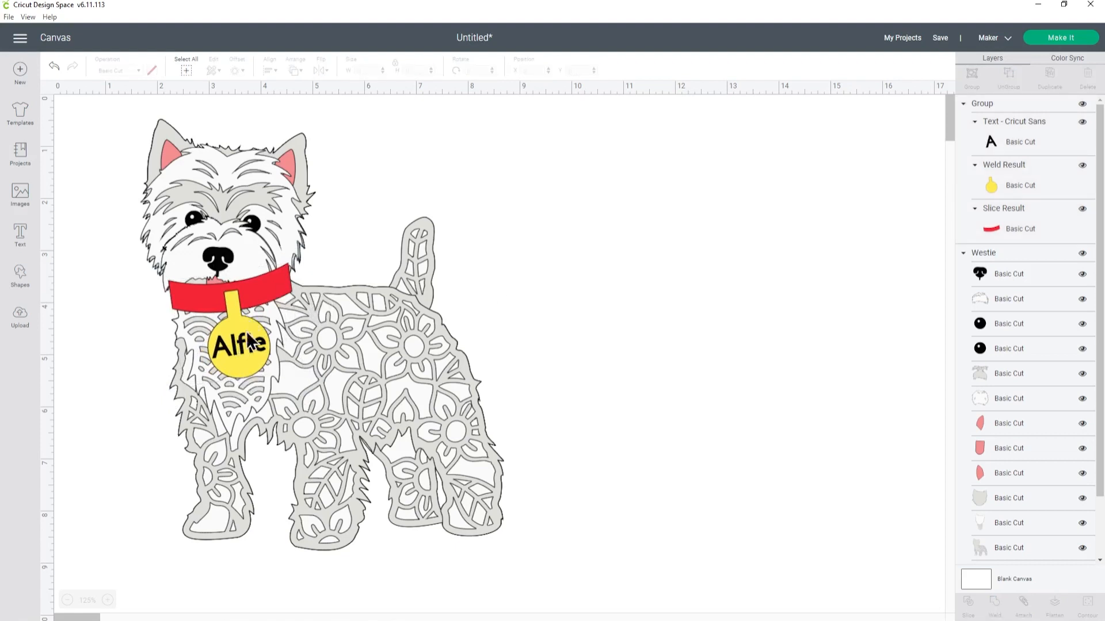
- Ungroup the collar set and shrink the yellow tag together with its Alfie text, keeping it hanging from the collar
{"action": "left_click", "coordinate": [982, 106]}
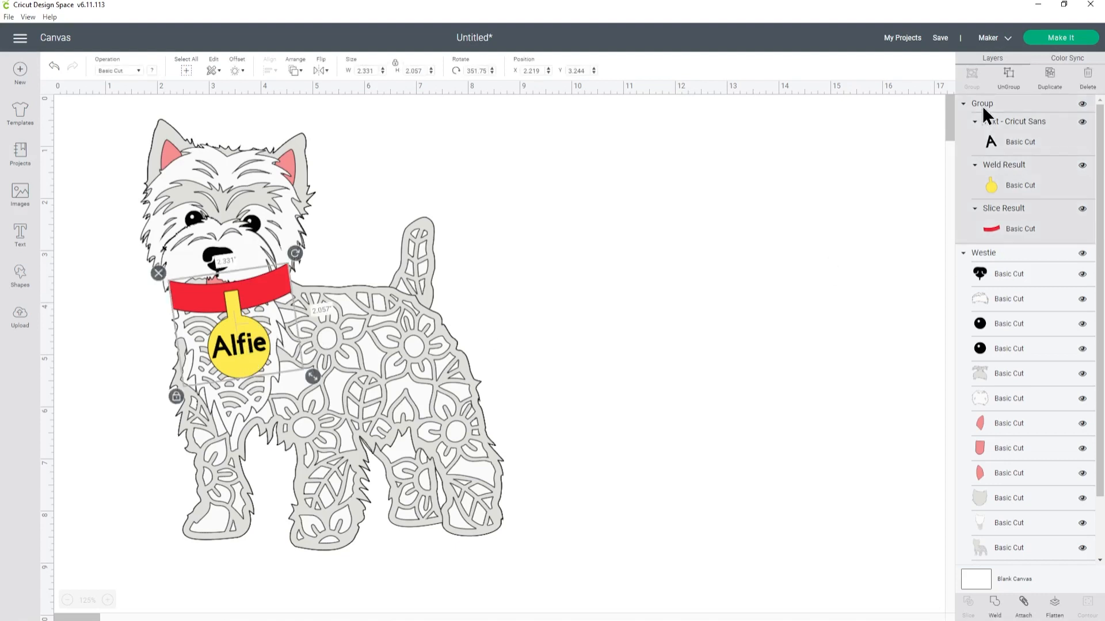
{"action": "left_click", "coordinate": [1007, 92]}
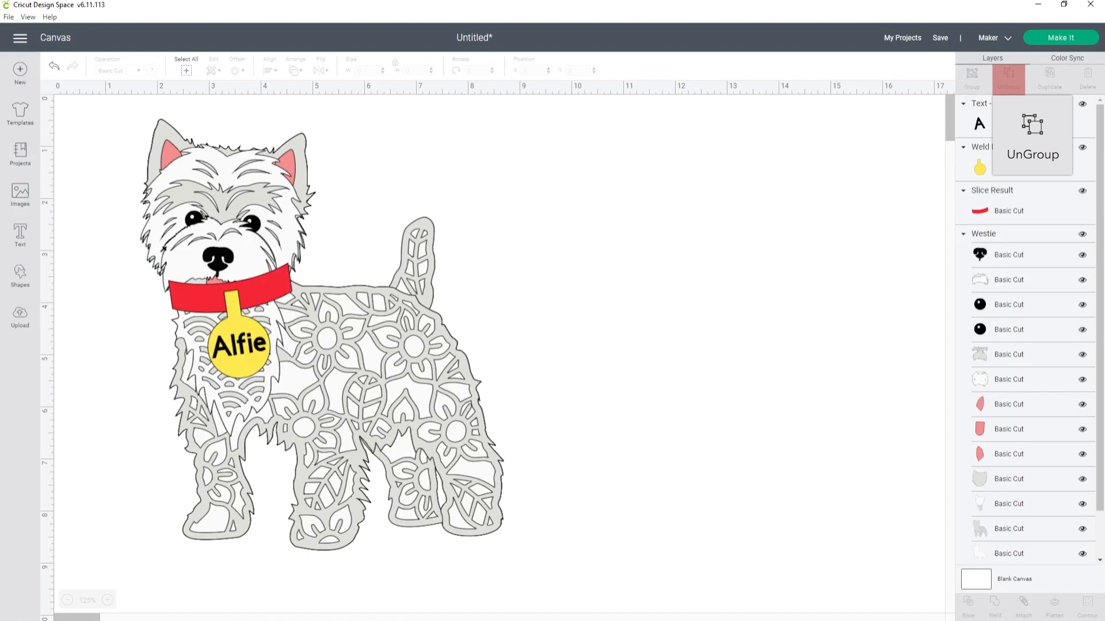
{"action": "left_click", "coordinate": [1011, 126]}
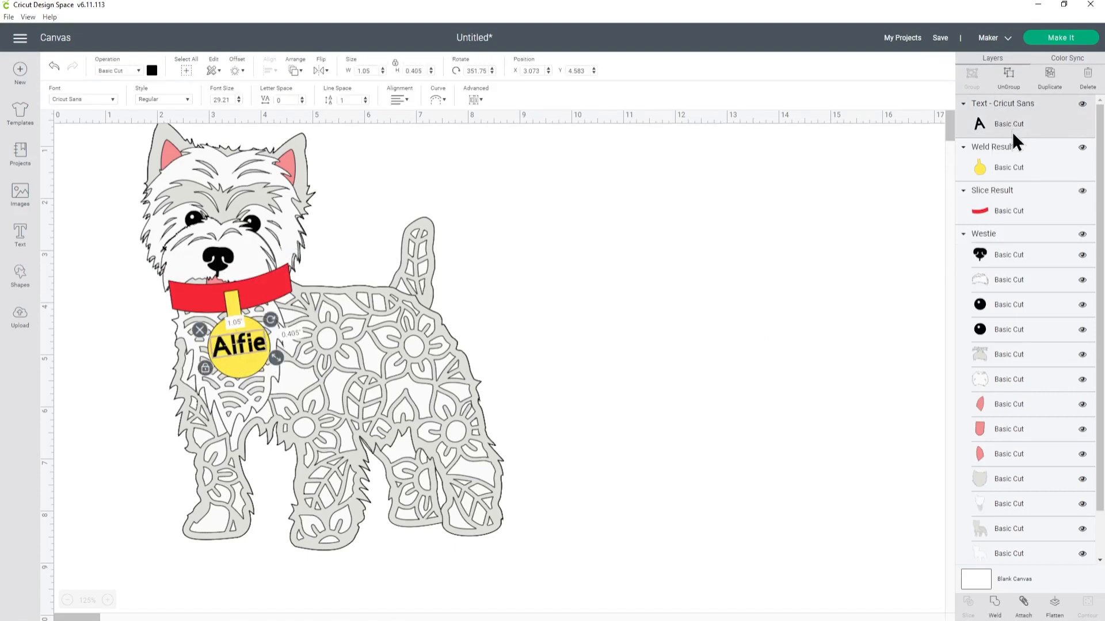
{"action": "key", "text": "shift"}
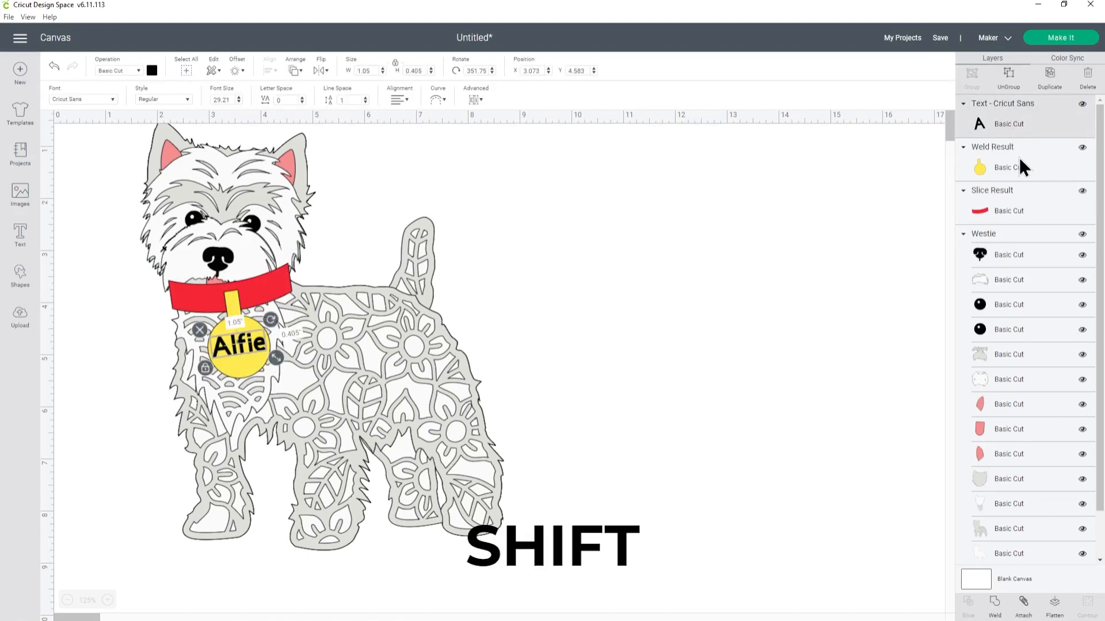
{"action": "left_click", "coordinate": [1020, 161], "text": "shift"}
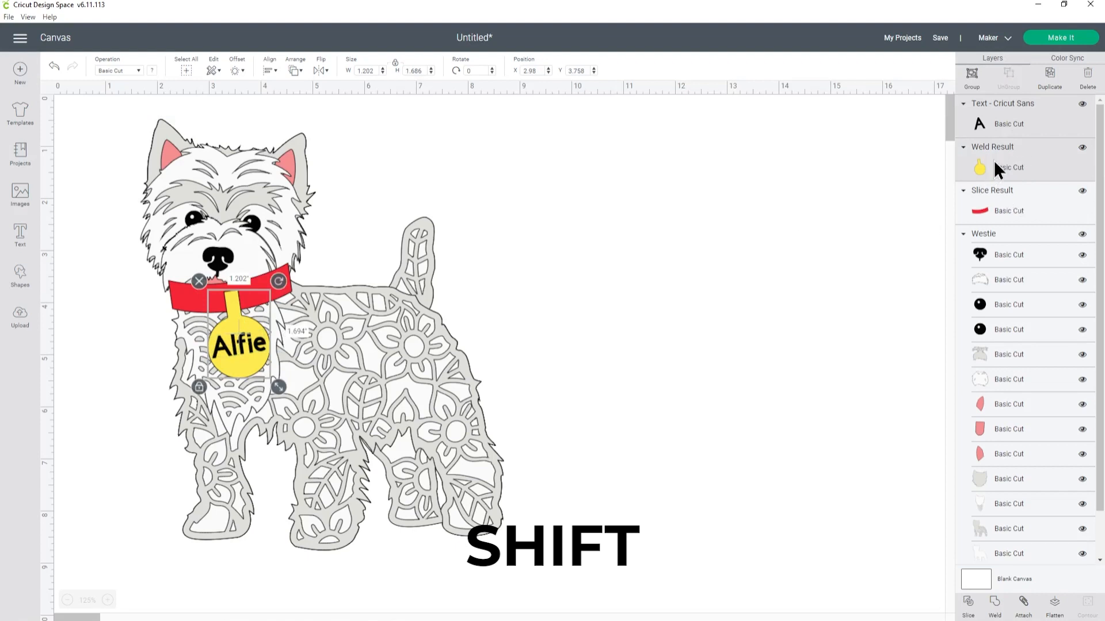
{"action": "left_click_drag", "start_coordinate": [277, 383], "coordinate": [250, 337]}
{"action": "left_click", "coordinate": [573, 372]}
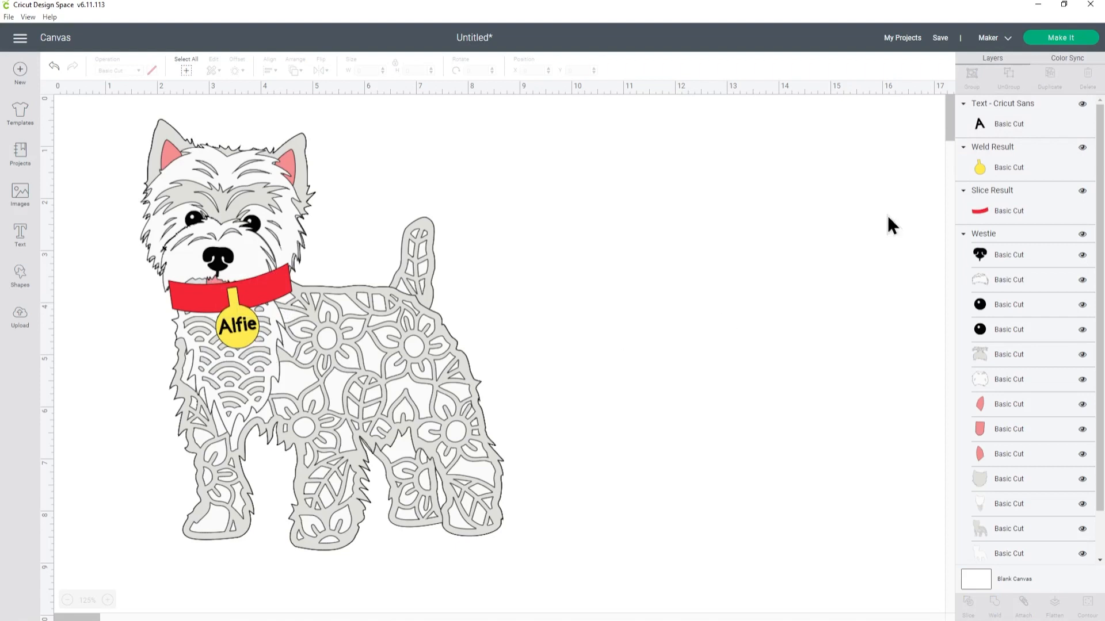
- Regroup the Alfie text, yellow tag and red collar
{"action": "left_click", "coordinate": [1045, 121]}
{"action": "left_click", "coordinate": [1033, 167], "text": "shift"}
{"action": "left_click", "coordinate": [1031, 208], "text": "shift"}
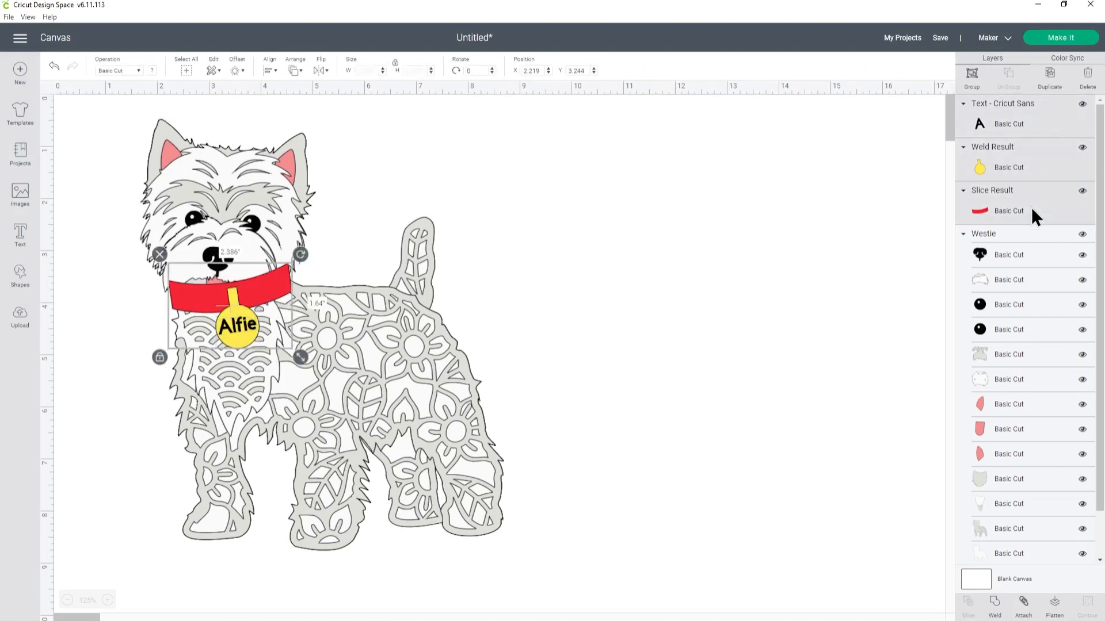
{"action": "left_click", "coordinate": [972, 73]}
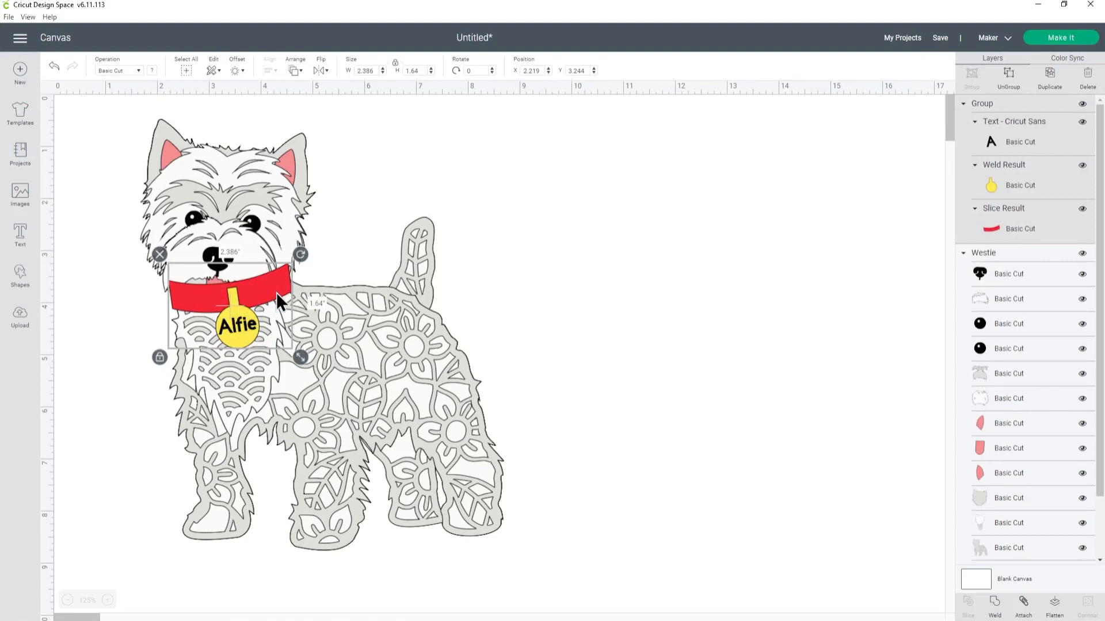
{"action": "left_click", "coordinate": [630, 368]}
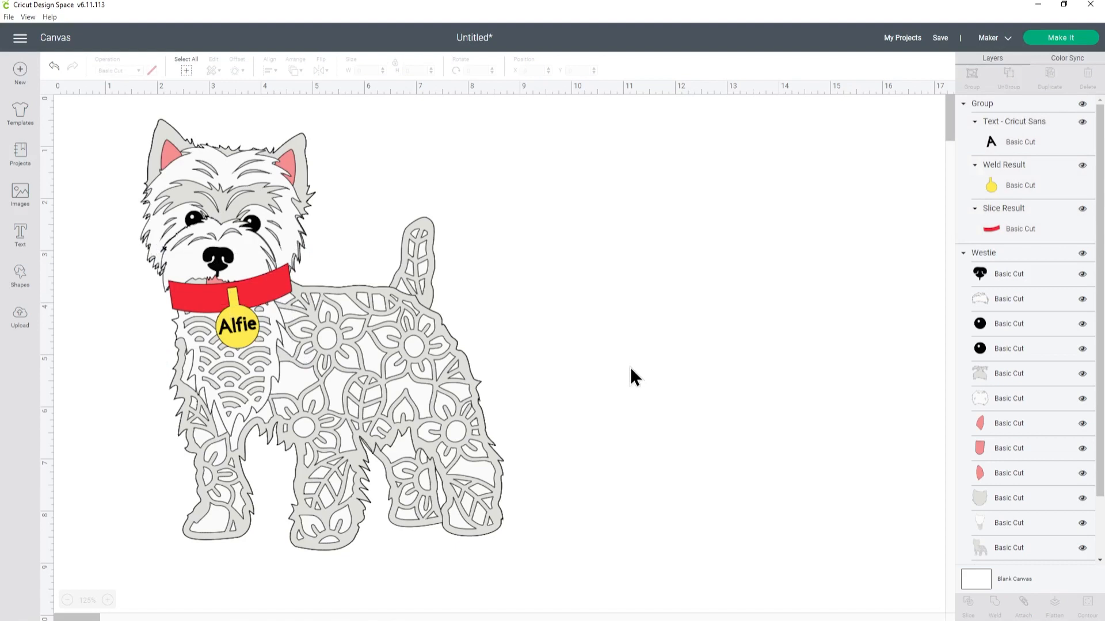
- Ungroup the Westie design and move the collapsed collar group down the layer order to directly beneath the grey head layer
{"action": "left_click", "coordinate": [414, 355]}
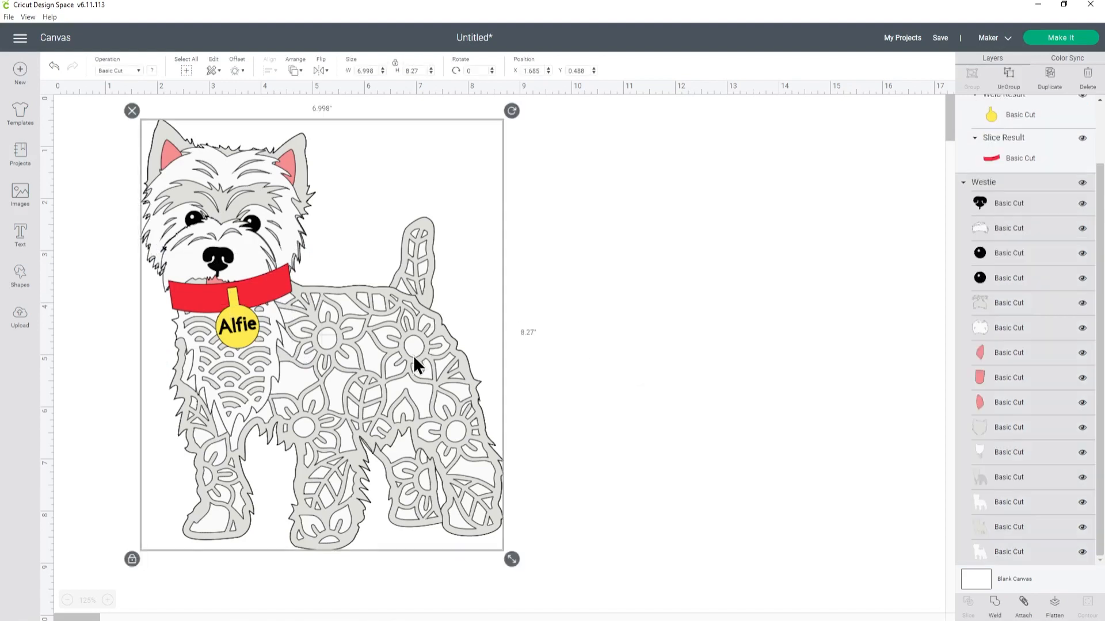
{"action": "left_click", "coordinate": [1010, 81]}
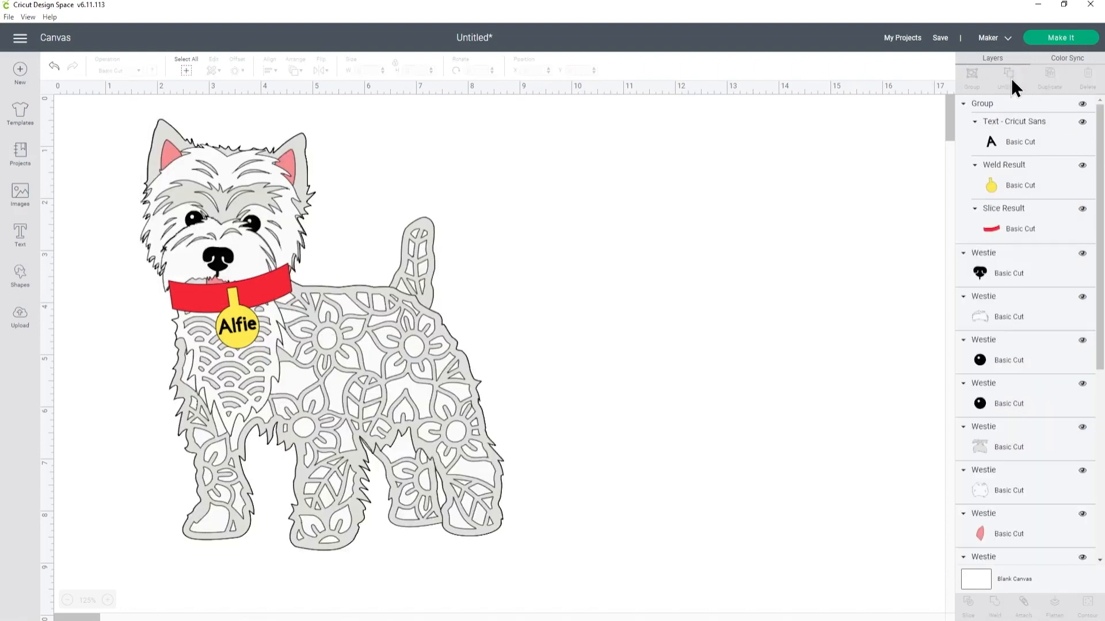
{"action": "left_click", "coordinate": [984, 105]}
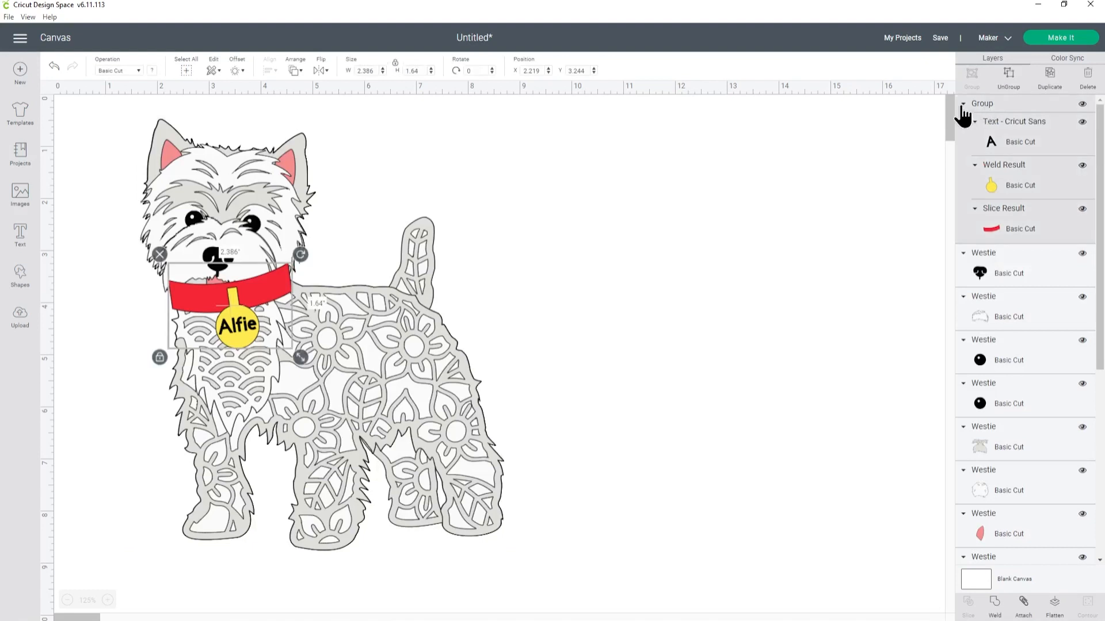
{"action": "left_click", "coordinate": [963, 104]}
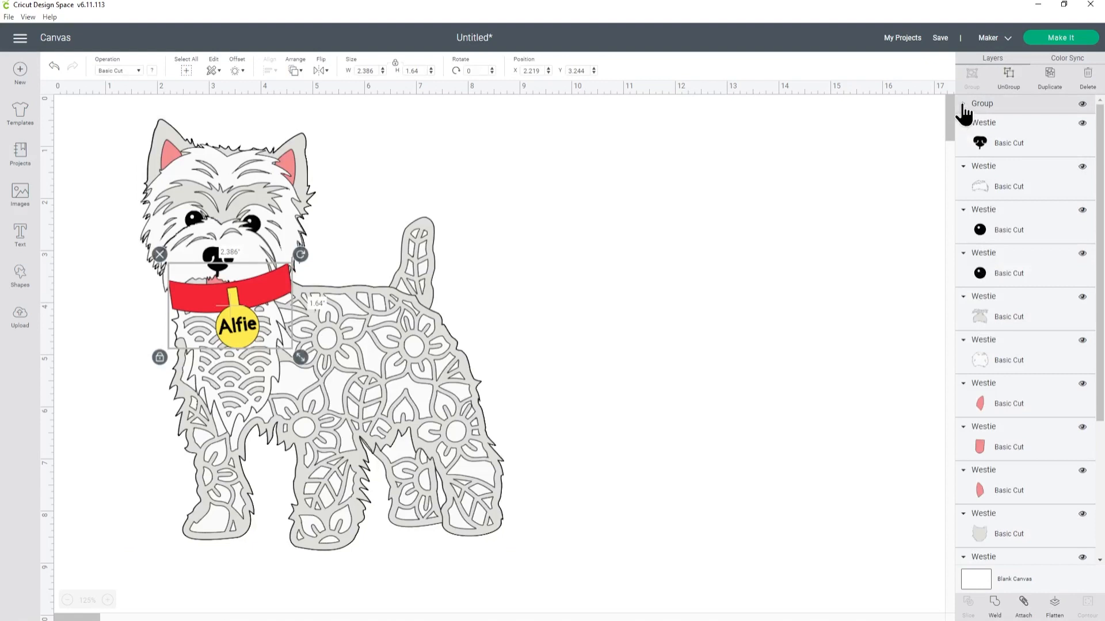
{"action": "left_click_drag", "start_coordinate": [978, 103], "coordinate": [1009, 349]}
{"action": "scroll", "coordinate": [1007, 345], "scroll_direction": "down", "scroll_amount": 2}
{"action": "left_click_drag", "start_coordinate": [995, 295], "coordinate": [998, 344]}
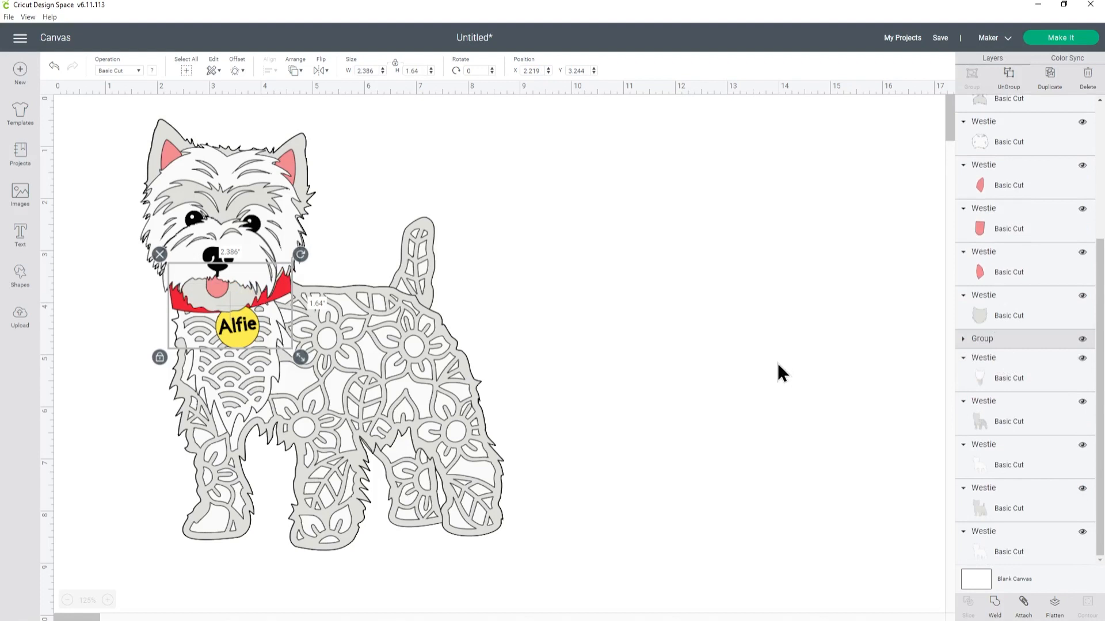
{"action": "key", "text": "Down"}
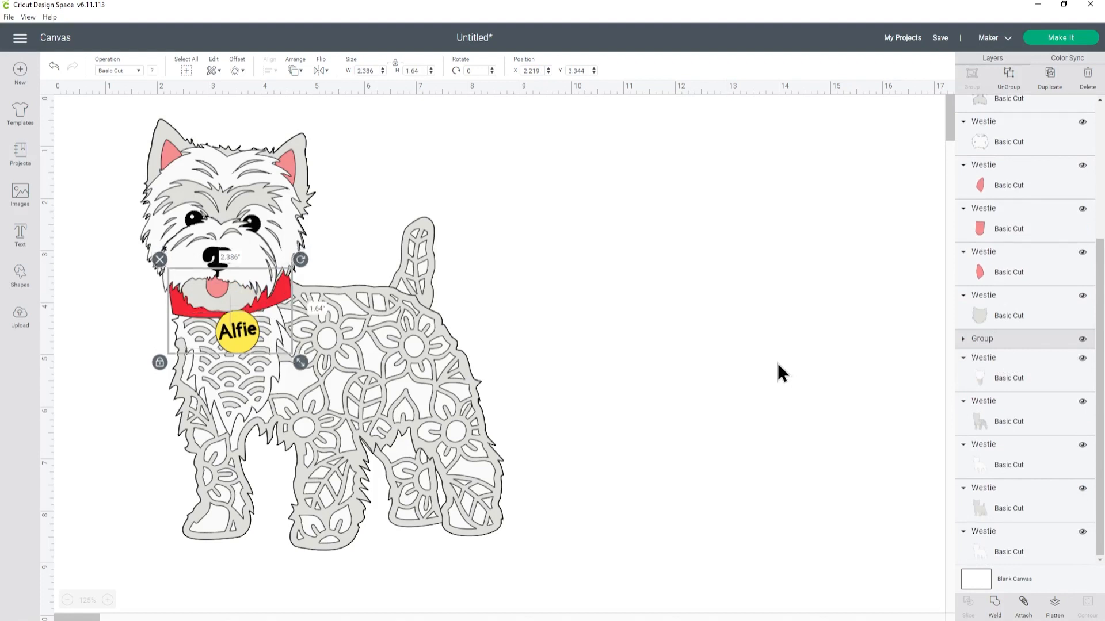
{"action": "key", "text": "Up"}
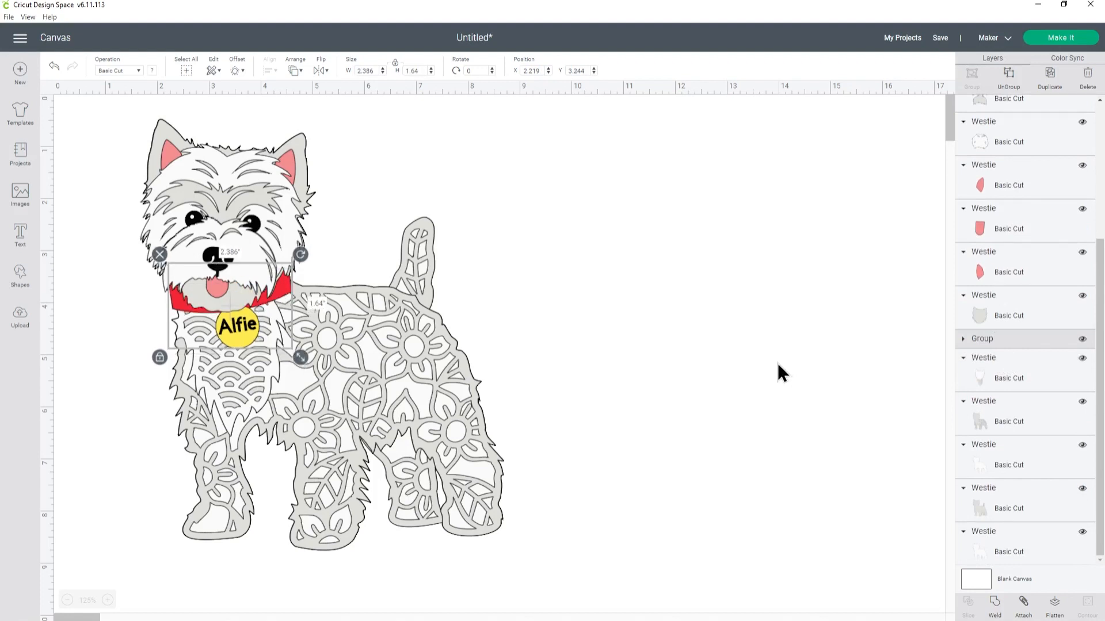
{"action": "key", "text": "Down"}
{"action": "key", "text": "Up"}
- Ungroup the collar set and lower the Alfie text together with the yellow tag to about Y 3.903 so it hangs from the collar
{"action": "left_click", "coordinate": [1004, 90]}
{"action": "left_click", "coordinate": [1030, 354]}
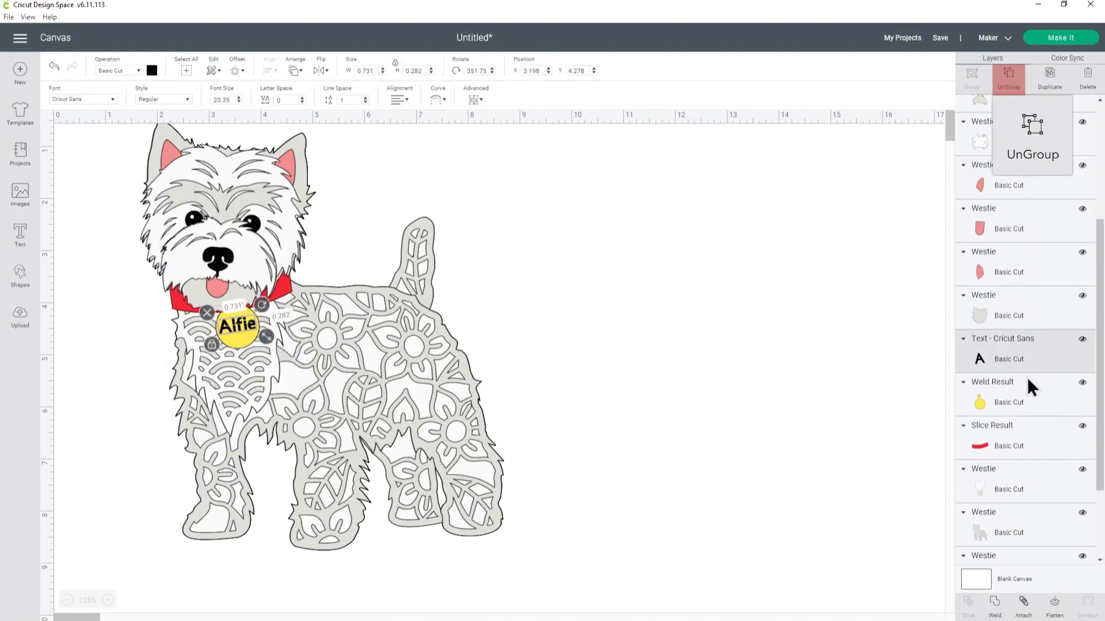
{"action": "left_click", "coordinate": [1029, 396], "text": "shift"}
{"action": "key", "text": "Down"}
{"action": "key", "text": "Down"}
{"action": "key", "text": "Down"}
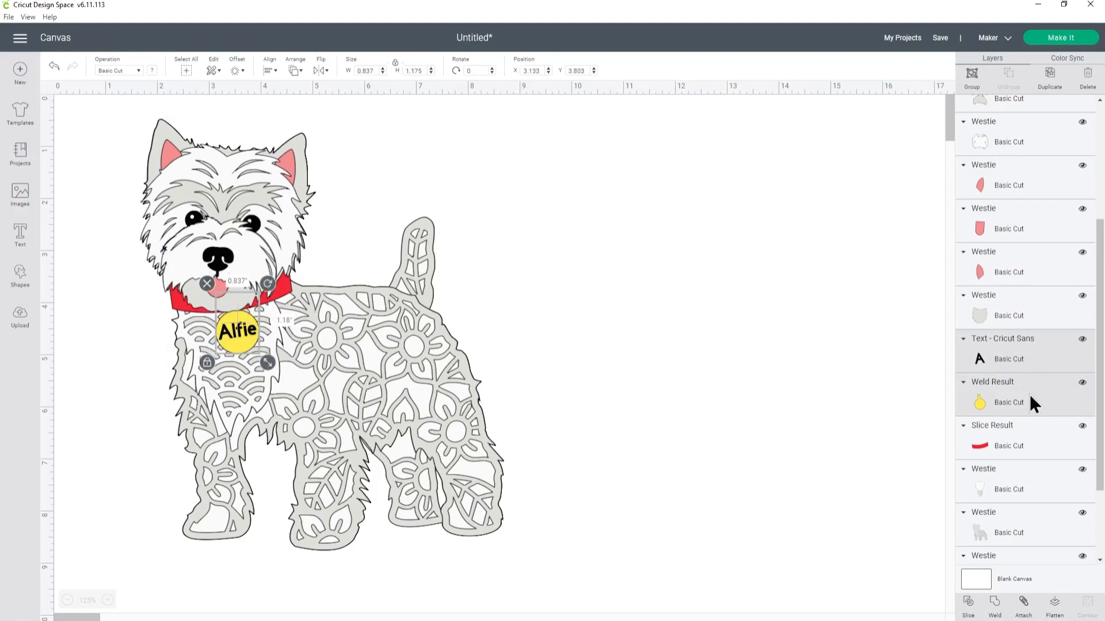
{"action": "key", "text": "Up"}
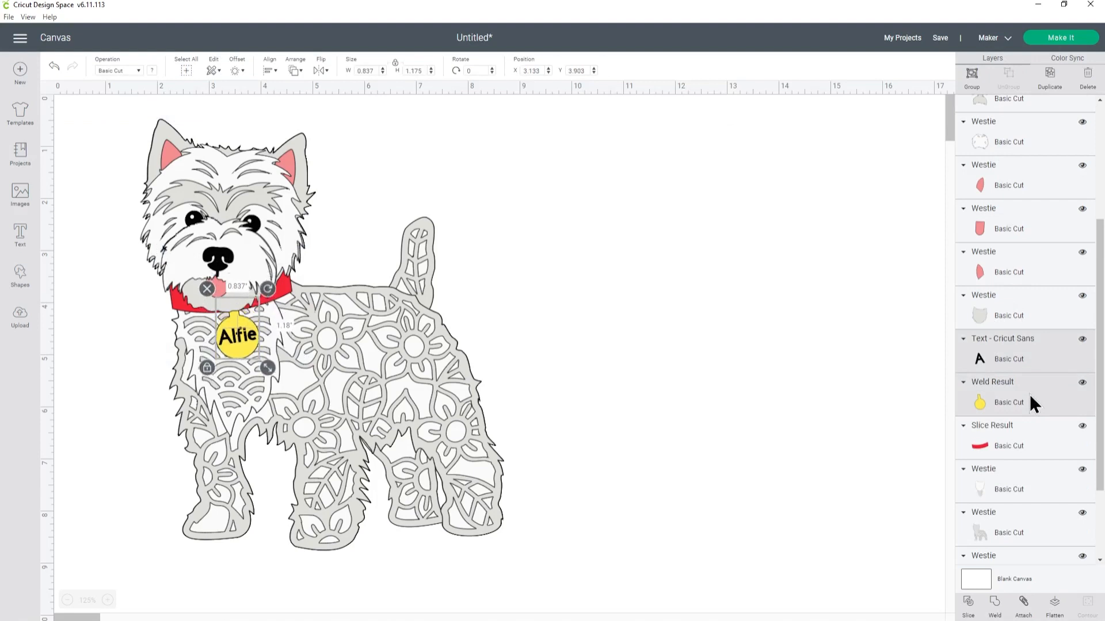
{"action": "left_click", "coordinate": [760, 347]}
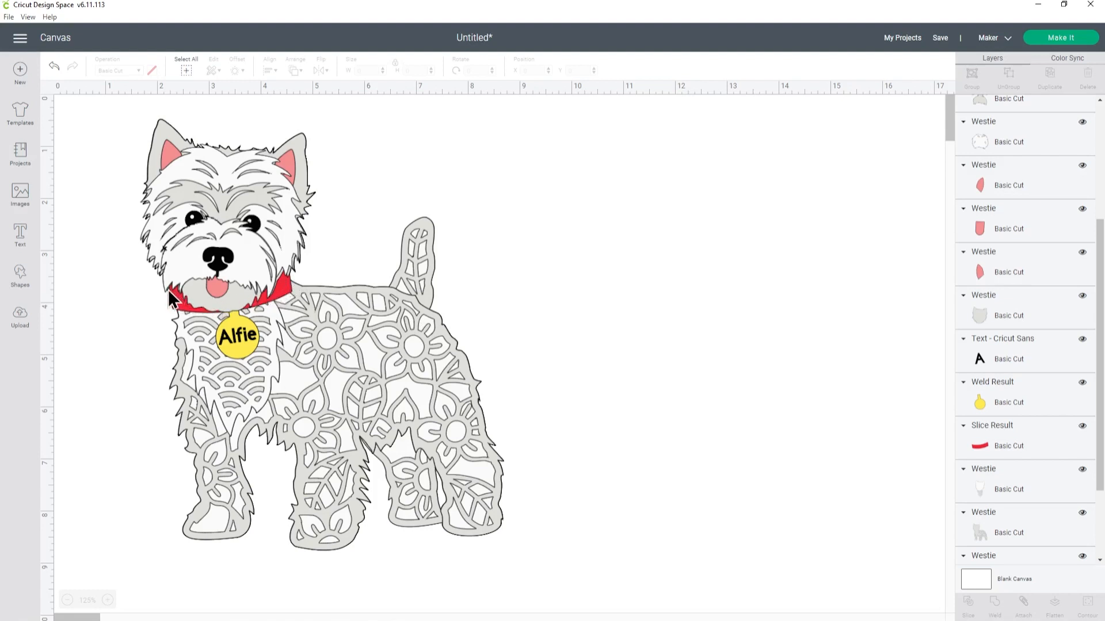
- Unlock the red collar's proportions and reshape it to about 2.29 by 0.682 inches, tilted to about 349.61°
{"action": "left_click", "coordinate": [990, 430]}
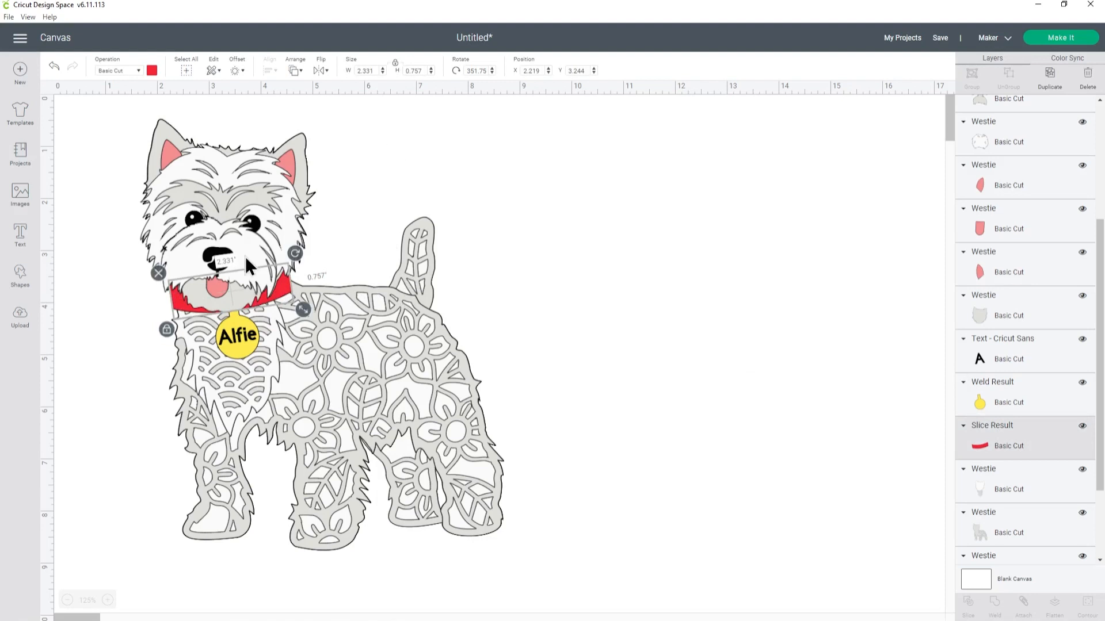
{"action": "left_click", "coordinate": [169, 328]}
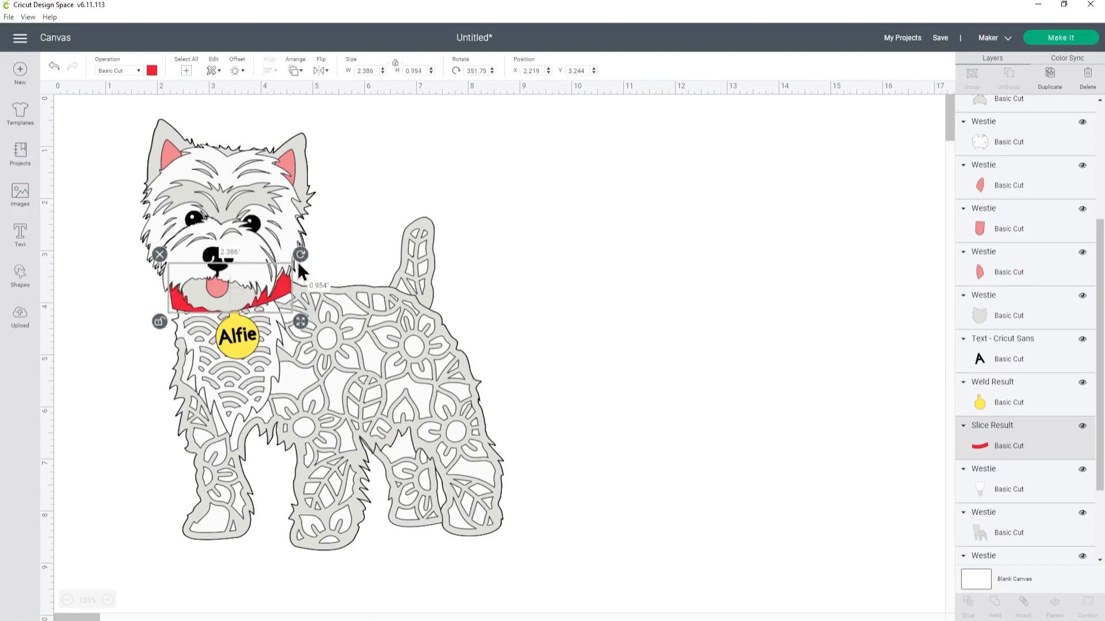
{"action": "left_click_drag", "start_coordinate": [302, 320], "coordinate": [302, 309]}
{"action": "left_click", "coordinate": [285, 284]}
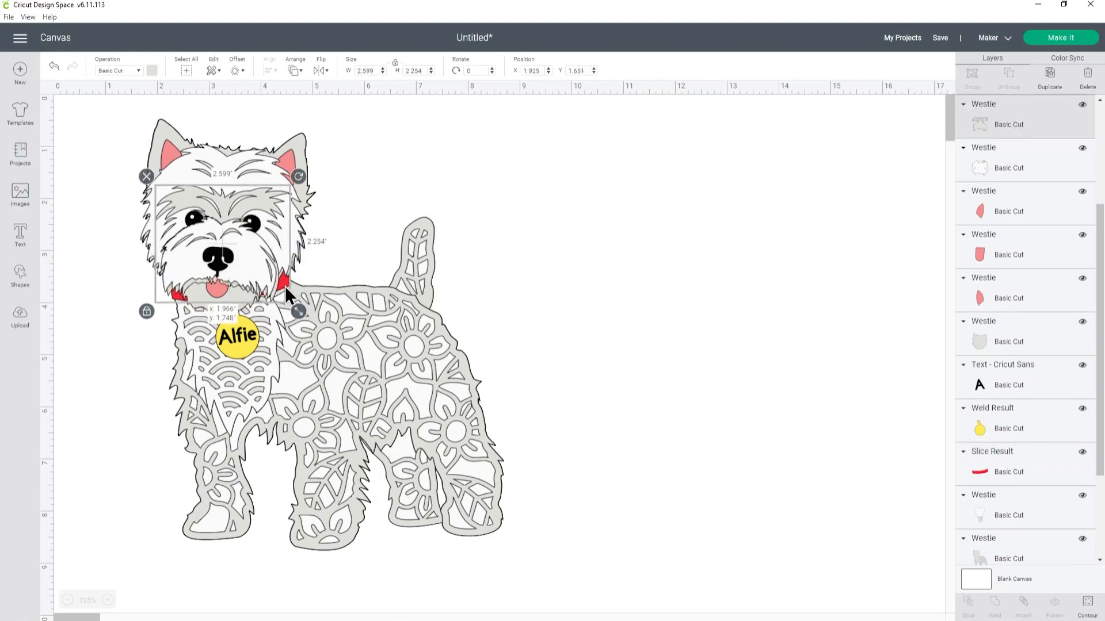
{"action": "left_click", "coordinate": [324, 294]}
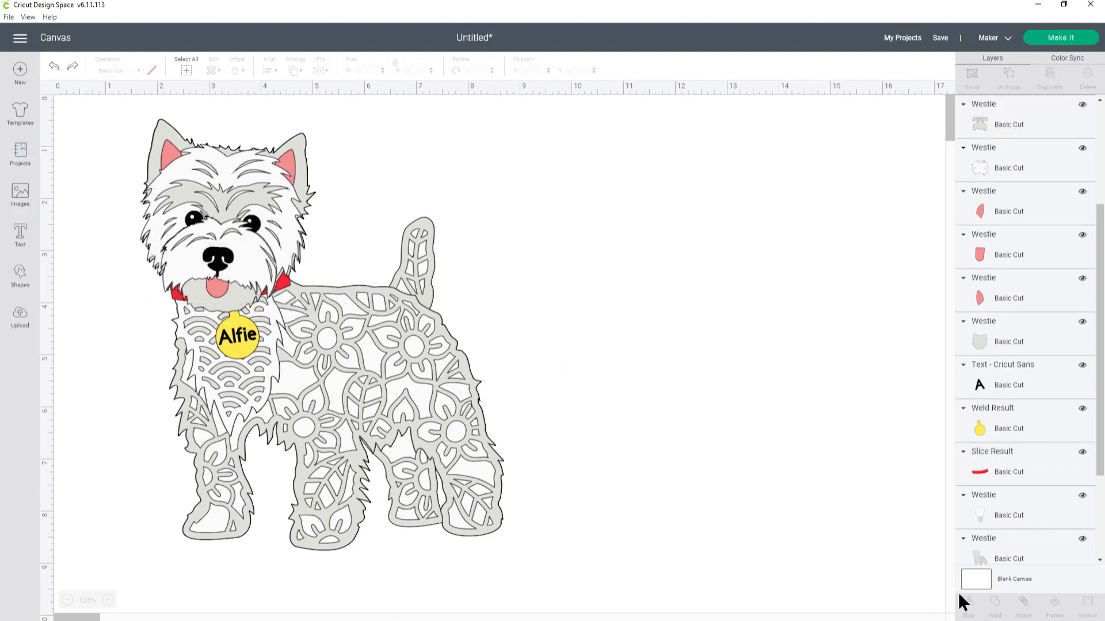
- Nudge the red collar slightly downward on the neck, to about Y 3.344
{"action": "left_click", "coordinate": [1018, 474]}
{"action": "key", "text": "Down"}
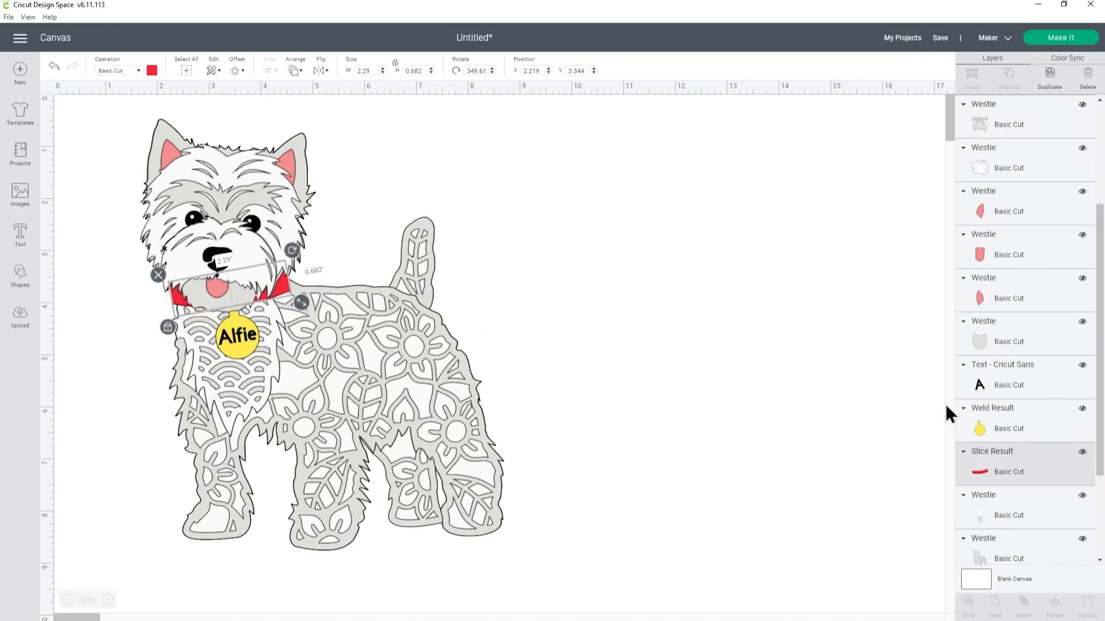
{"action": "left_click", "coordinate": [829, 395]}
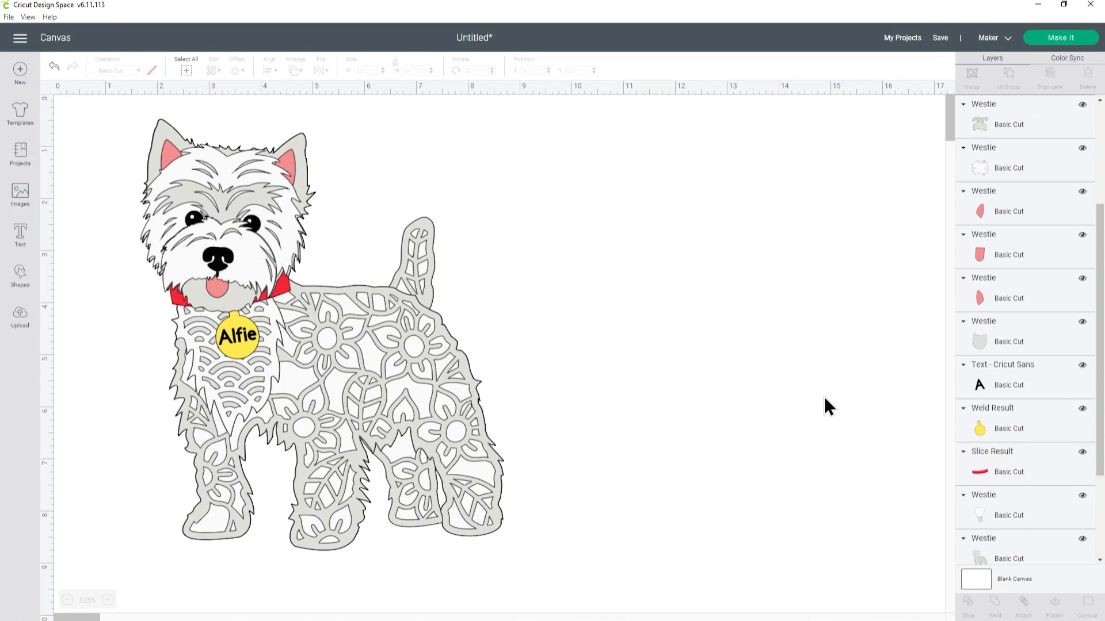
- Reposition the Alfie text and yellow tag together to about X 3.05, Y 3.931, centred beneath the collar
{"action": "left_click", "coordinate": [1027, 392]}
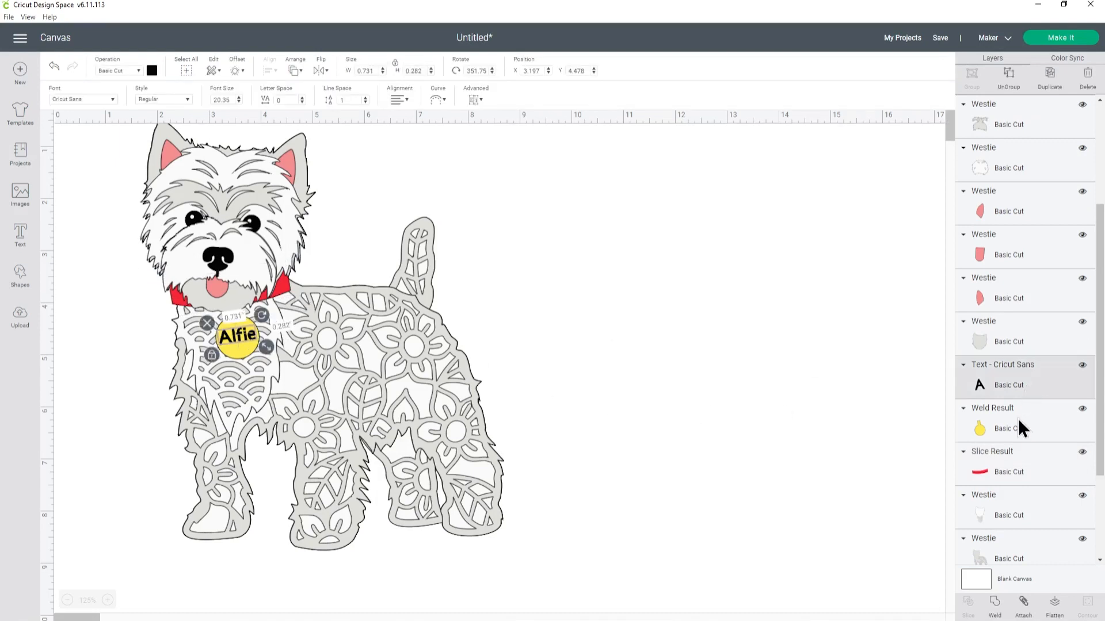
{"action": "left_click", "coordinate": [1017, 425], "text": "shift"}
{"action": "left_click_drag", "start_coordinate": [236, 346], "coordinate": [235, 350]}
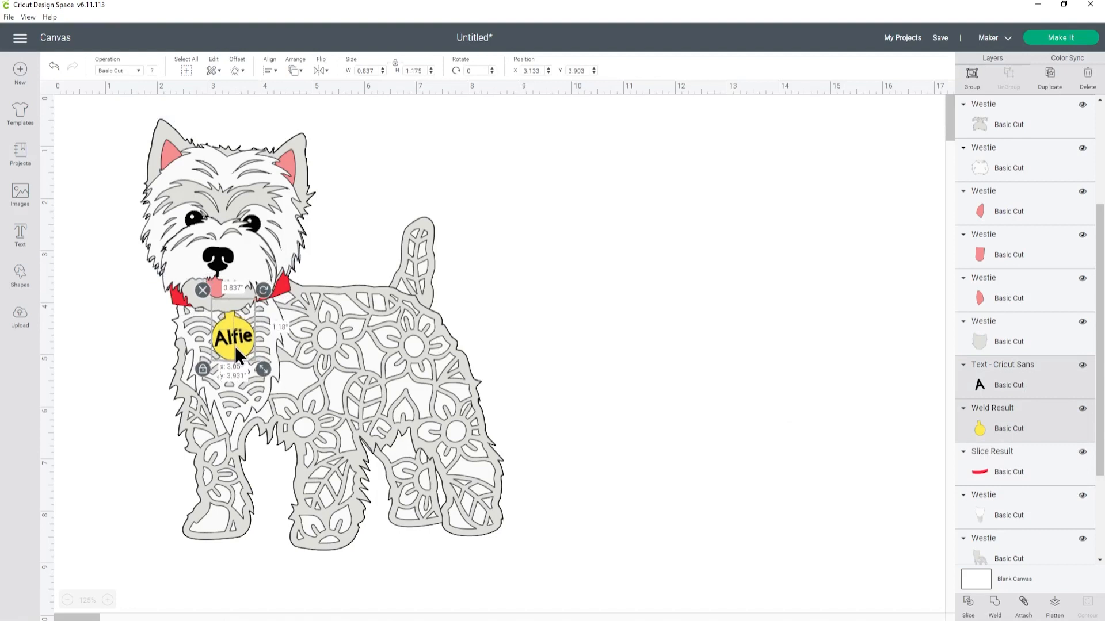
{"action": "left_click", "coordinate": [498, 303]}
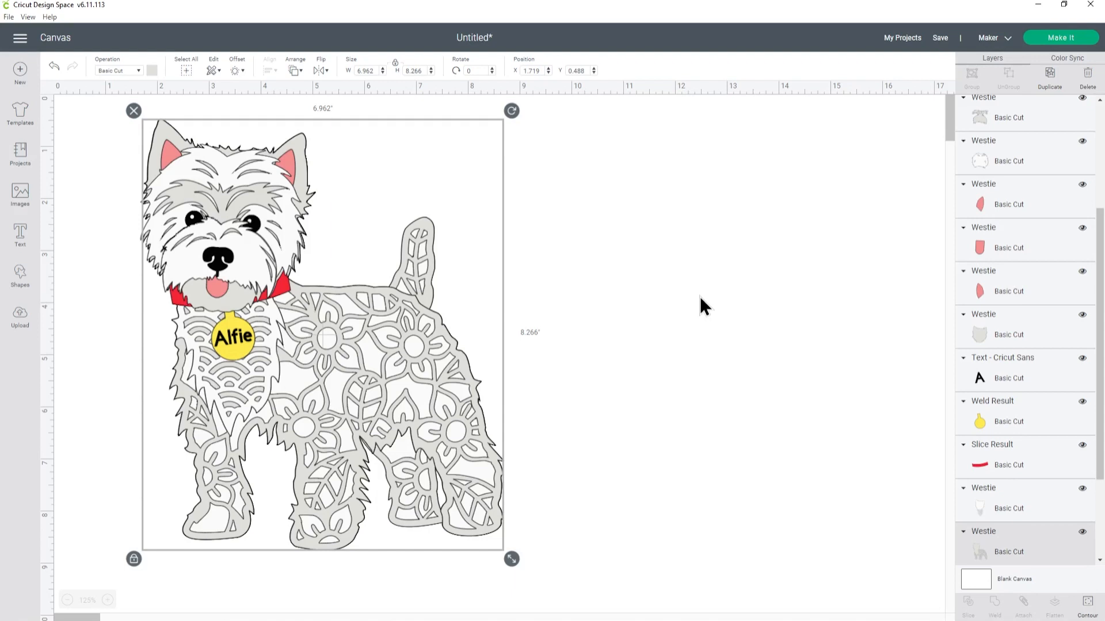
- Flatten the Alfie text, yellow tag and red collar into a single Print Then Cut layer
{"action": "left_click", "coordinate": [1006, 376]}
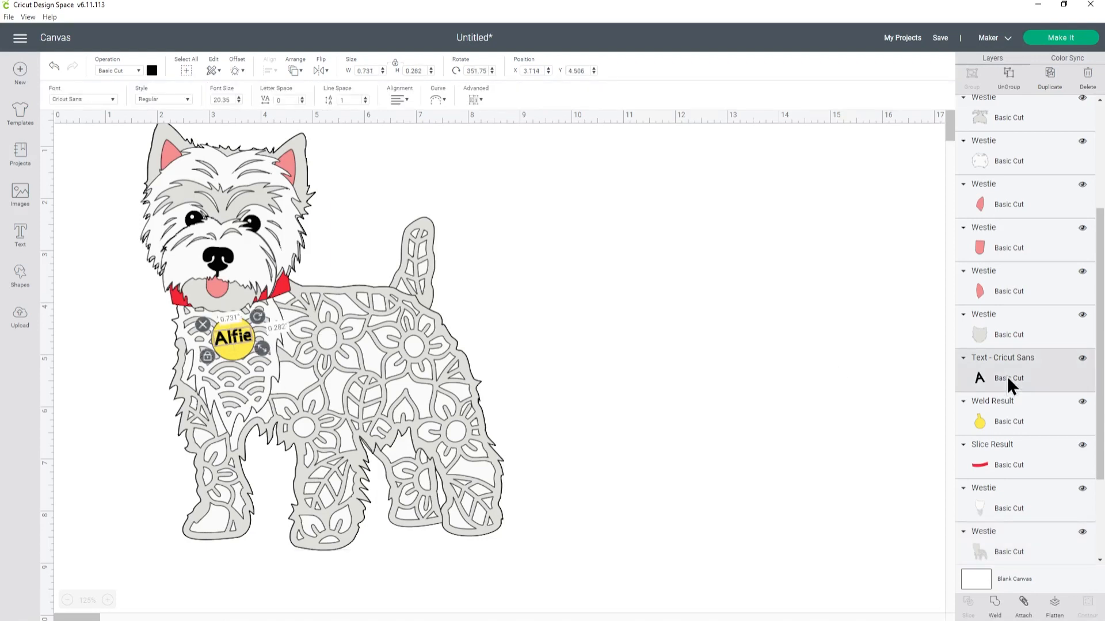
{"action": "left_click", "coordinate": [1014, 418], "text": "shift"}
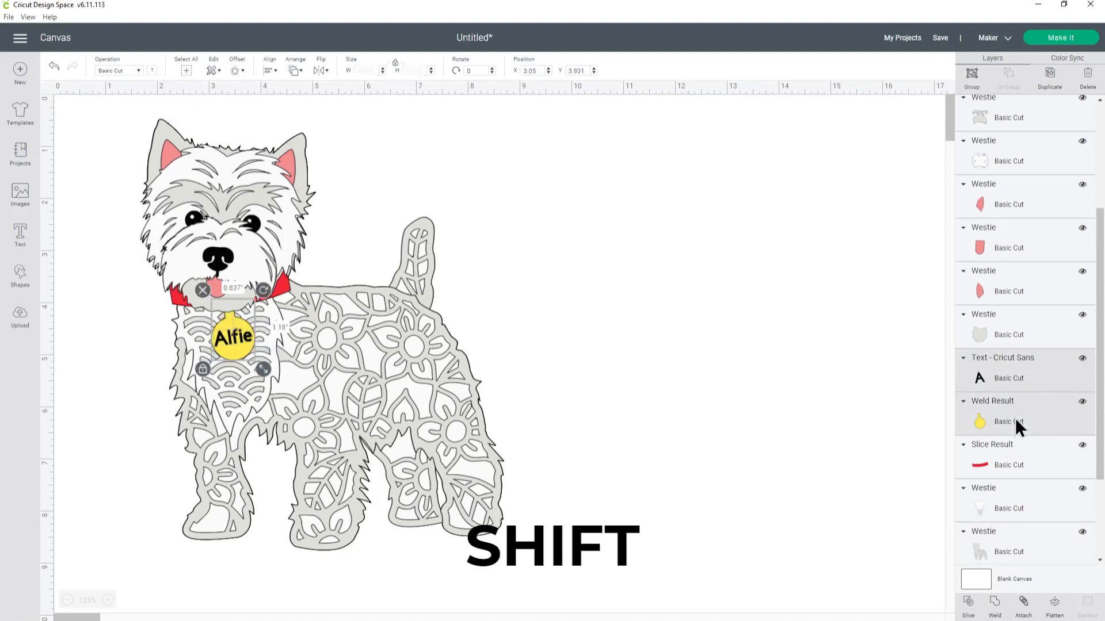
{"action": "left_click", "coordinate": [1019, 463], "text": "shift"}
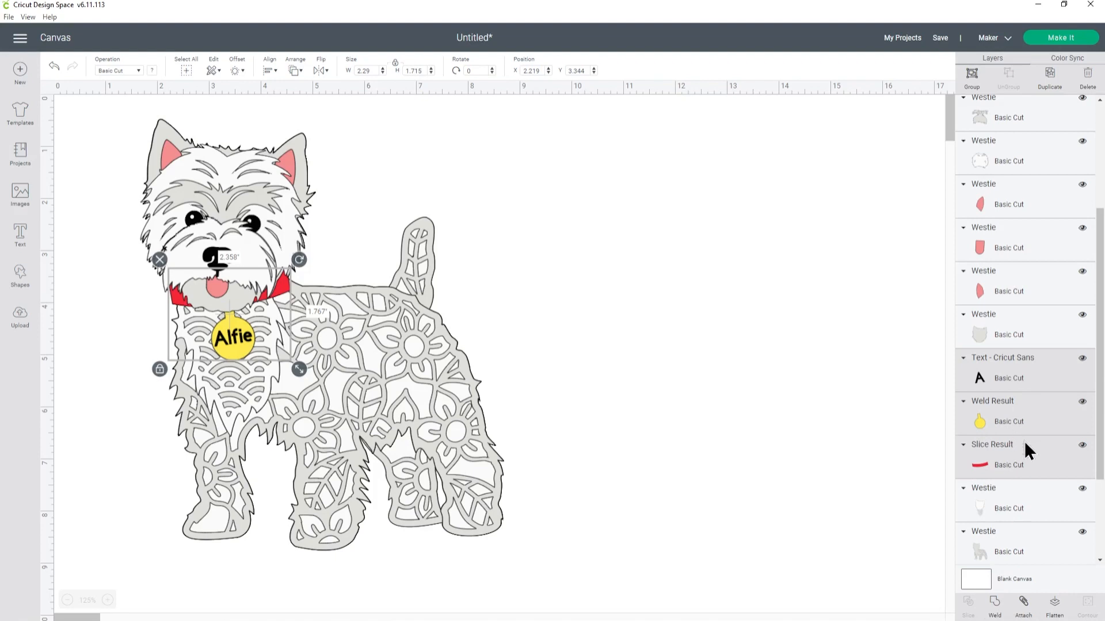
{"action": "left_click", "coordinate": [1055, 610]}
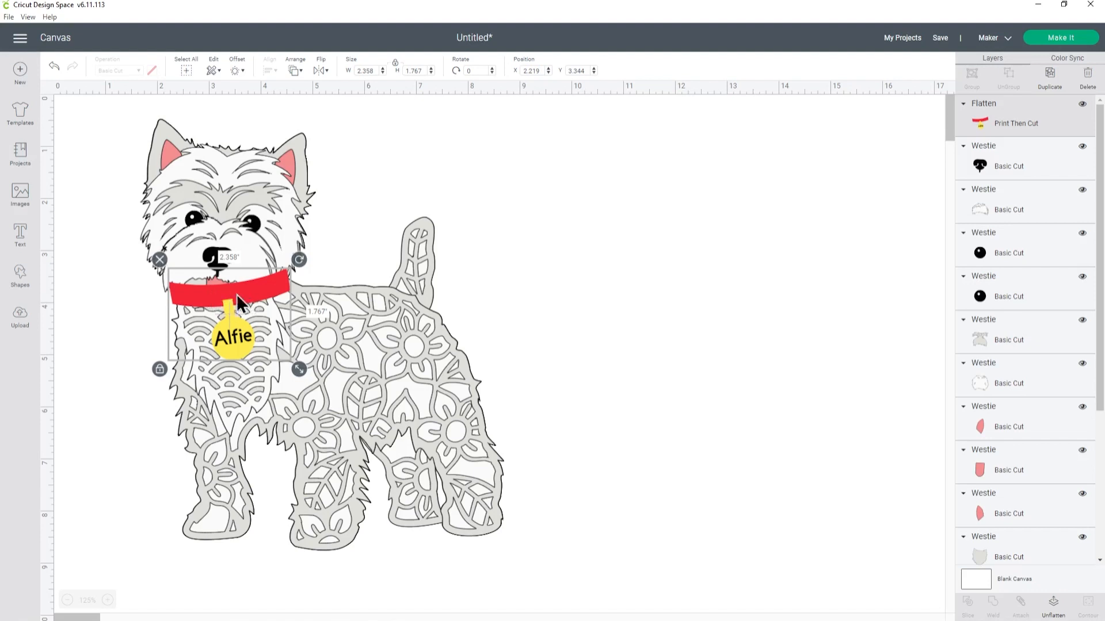
- Move the flattened collar layer down the layer order to directly beneath the grey head layer
{"action": "left_click_drag", "start_coordinate": [1005, 121], "coordinate": [1008, 375]}
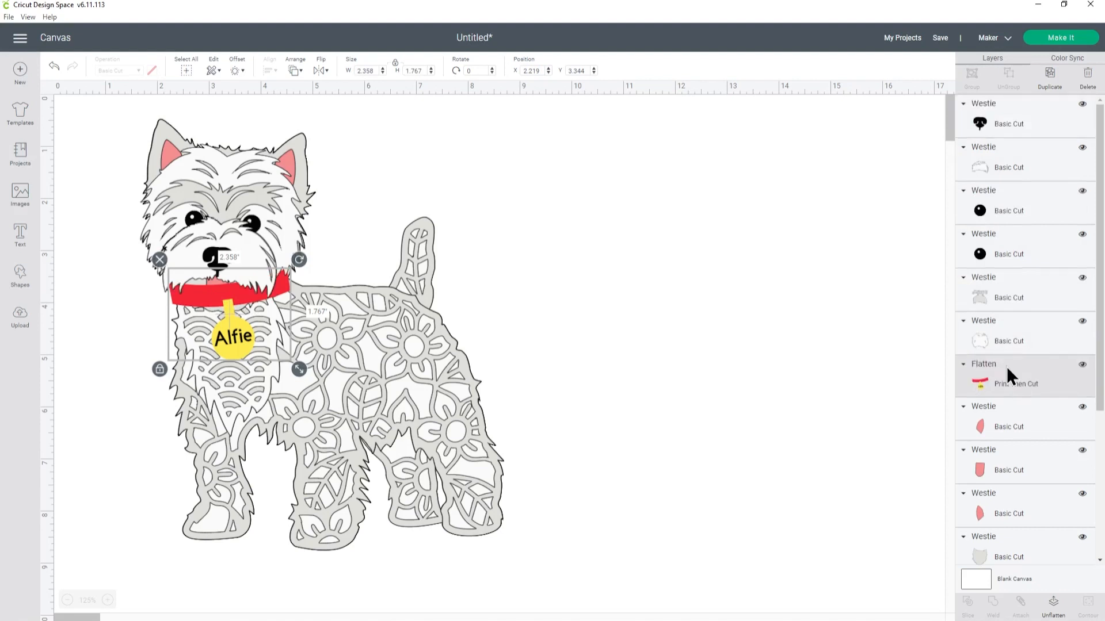
{"action": "scroll", "coordinate": [1008, 345], "scroll_direction": "down", "scroll_amount": 4}
{"action": "left_click_drag", "start_coordinate": [994, 156], "coordinate": [994, 326]}
{"action": "left_click", "coordinate": [619, 264]}
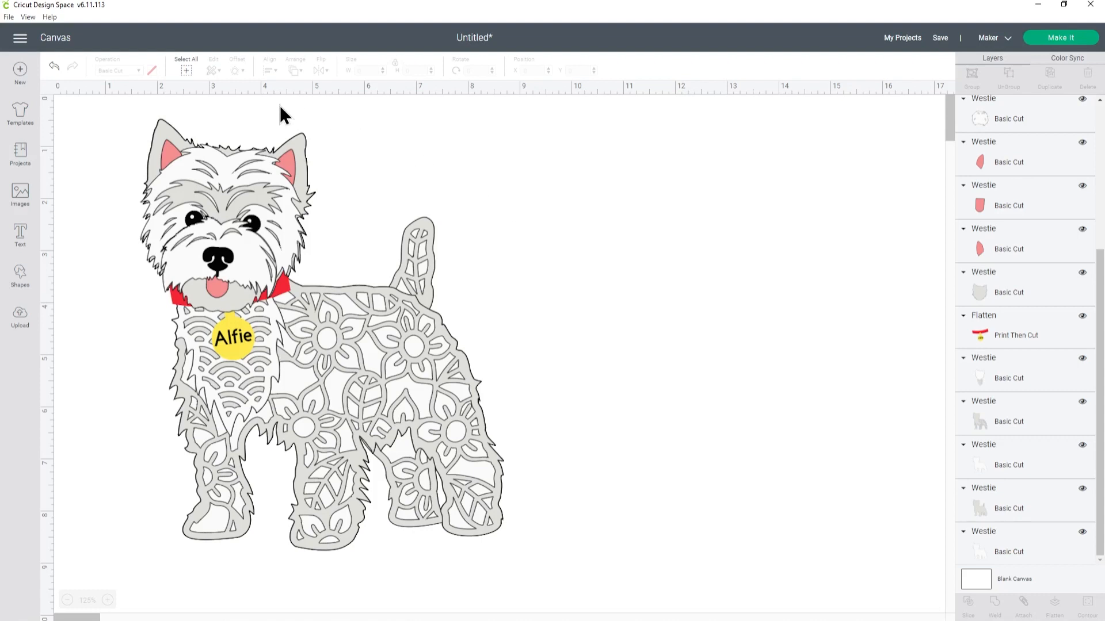
- Group all layers of the Westie and its collar, and scale the whole design down slightly
{"action": "left_click", "coordinate": [184, 79]}
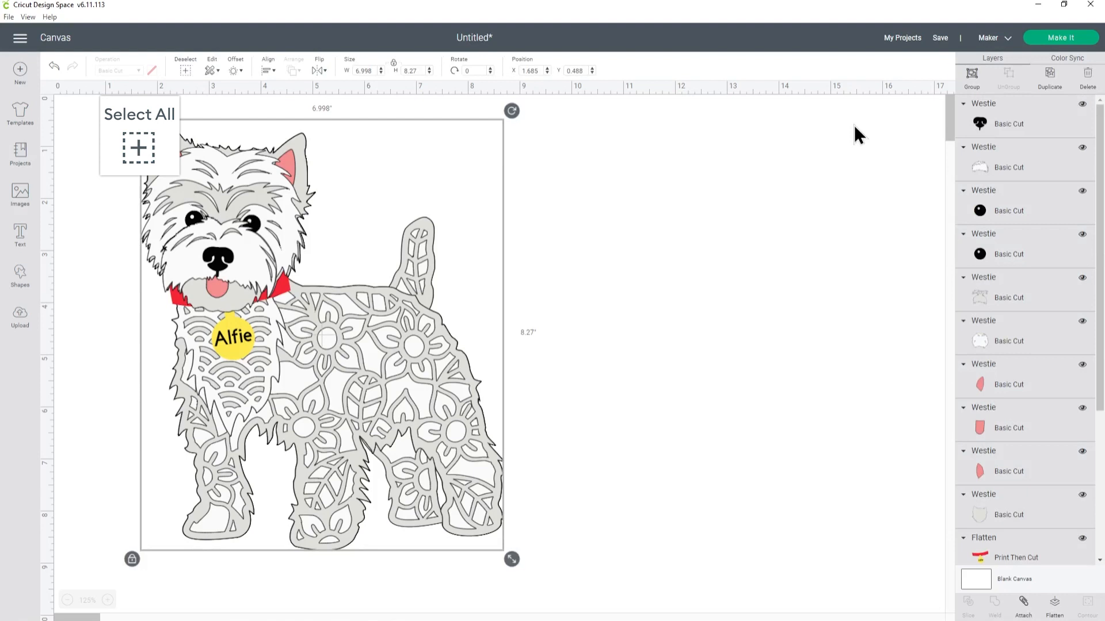
{"action": "left_click", "coordinate": [972, 75]}
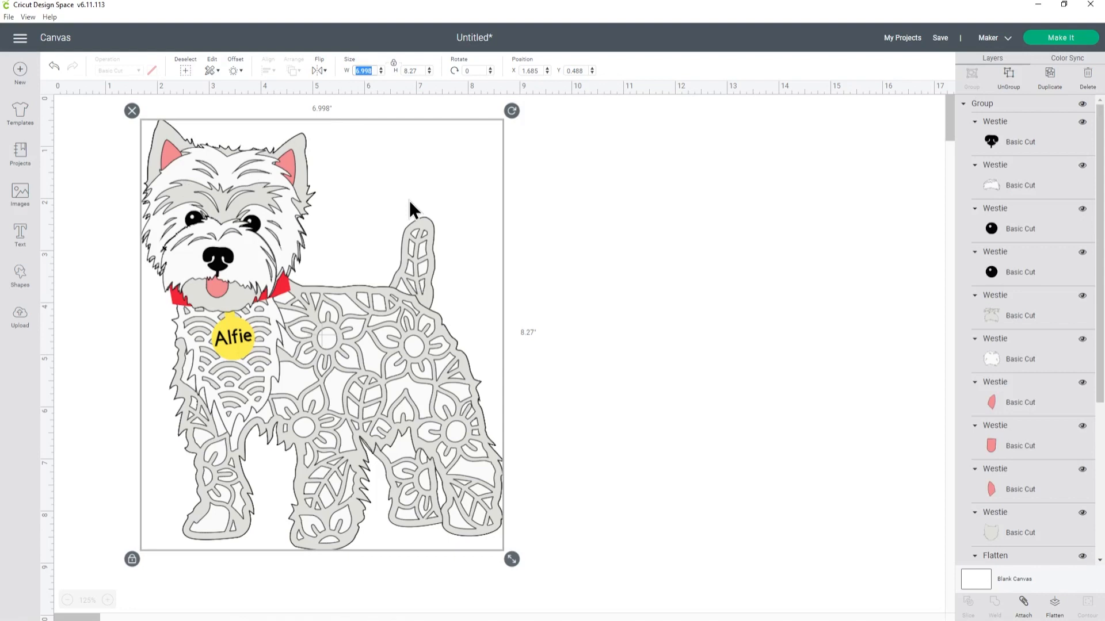
{"action": "left_click_drag", "start_coordinate": [507, 553], "coordinate": [458, 537]}
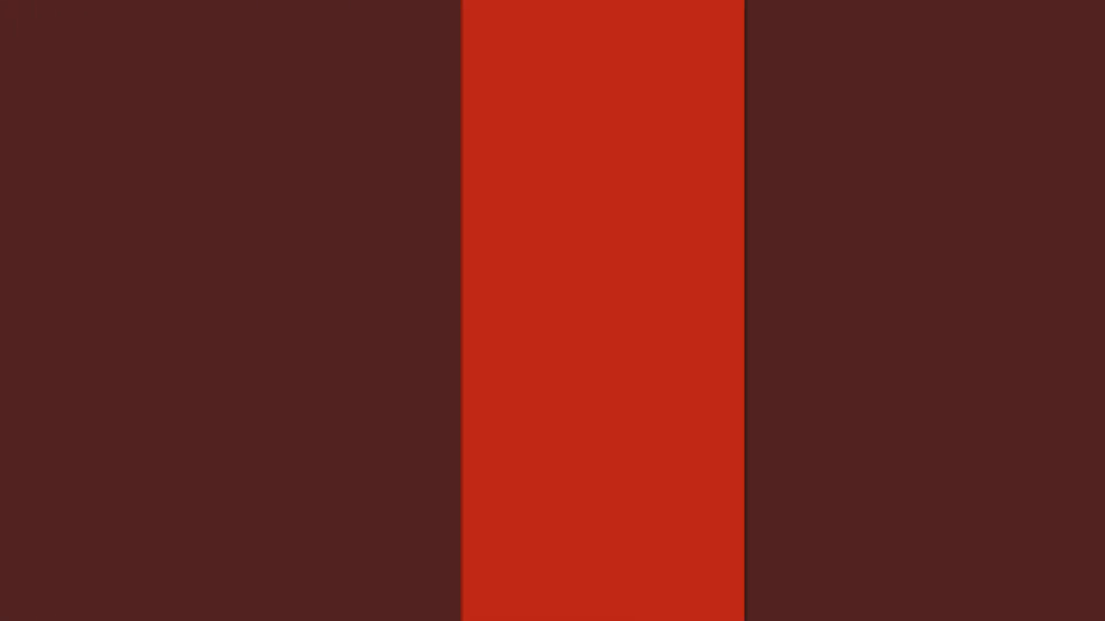